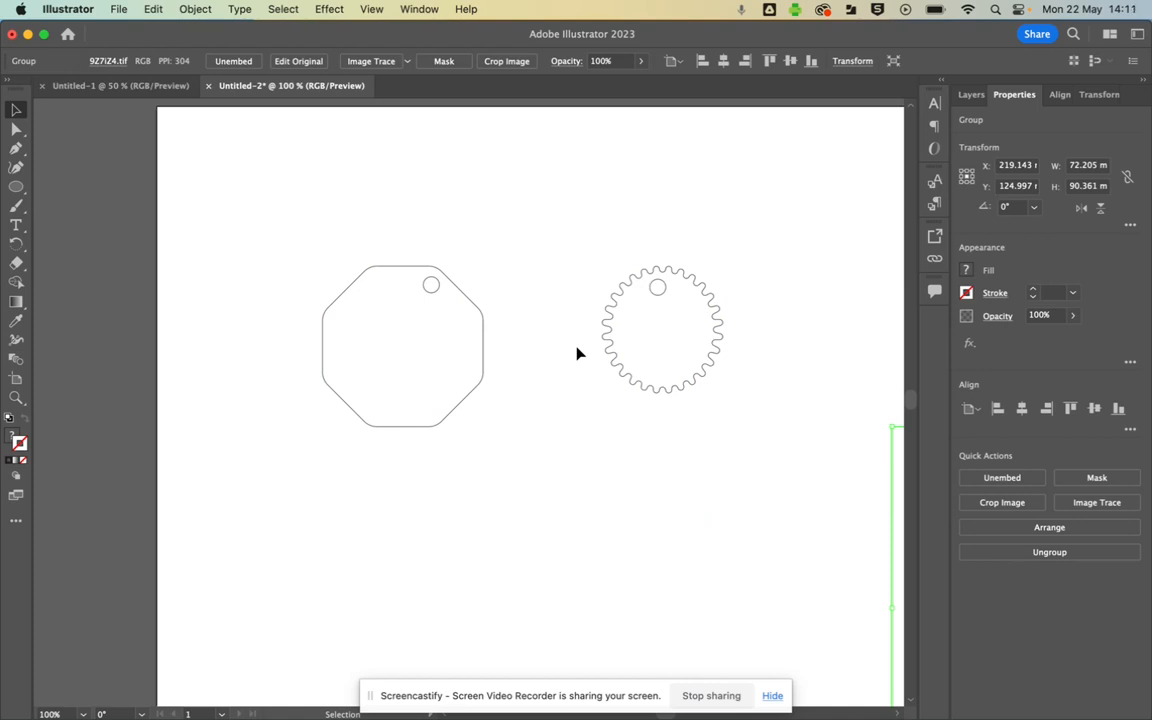
click(118, 10)
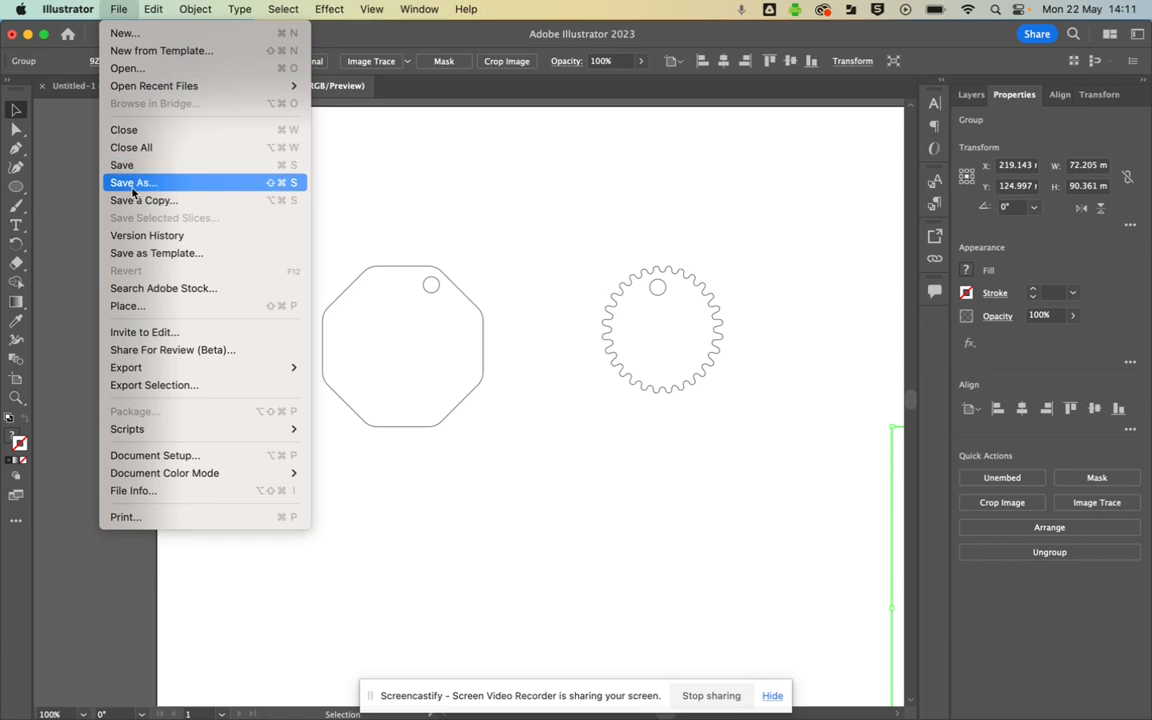
click(430, 185)
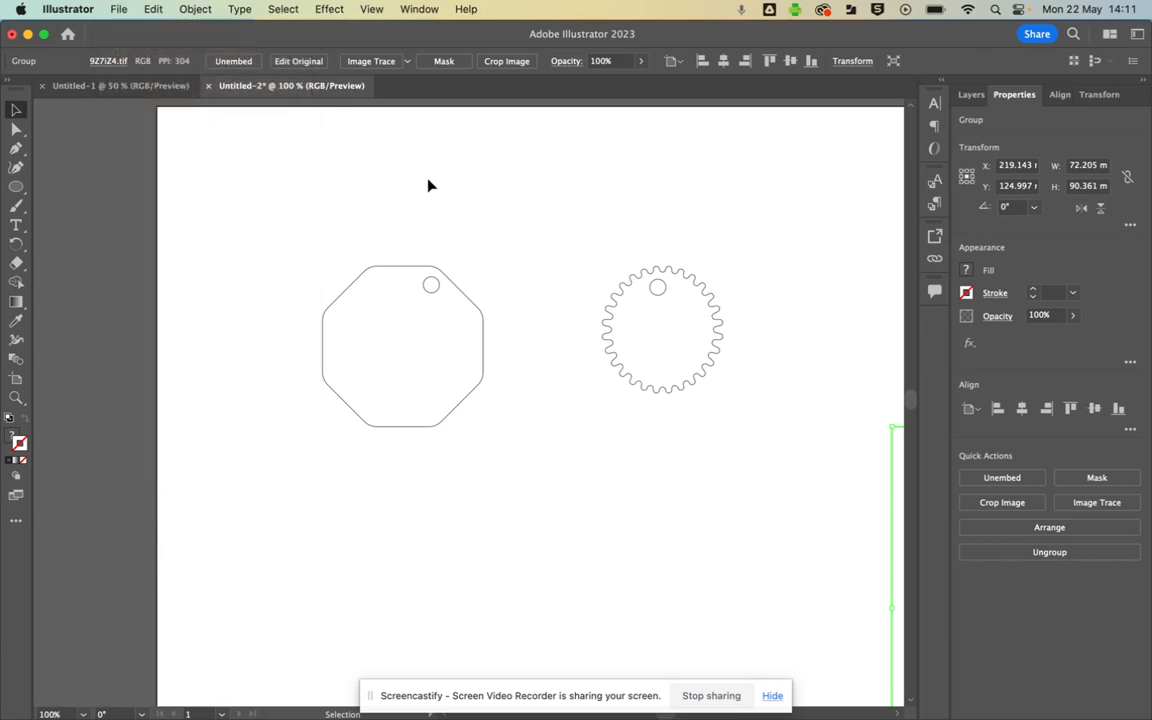
Close the separate Align and Transform panels, keeping Layers and Properties docked
right_click(1062, 97)
click(1047, 108)
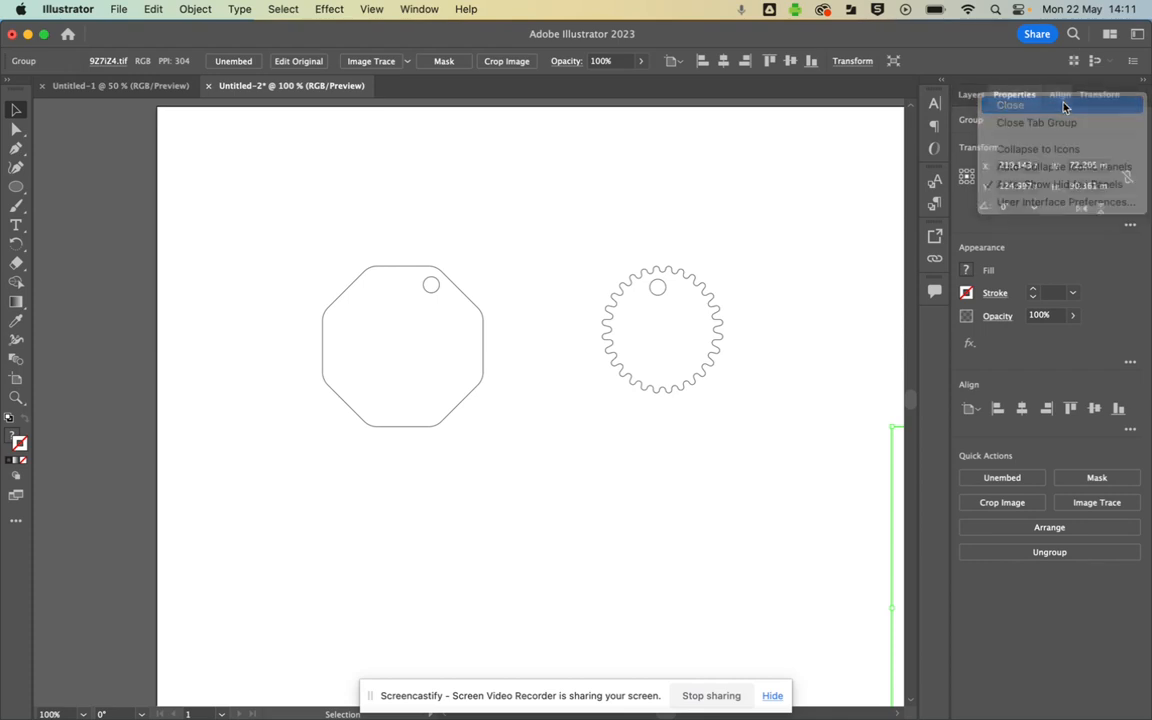
right_click(1078, 99)
click(1068, 110)
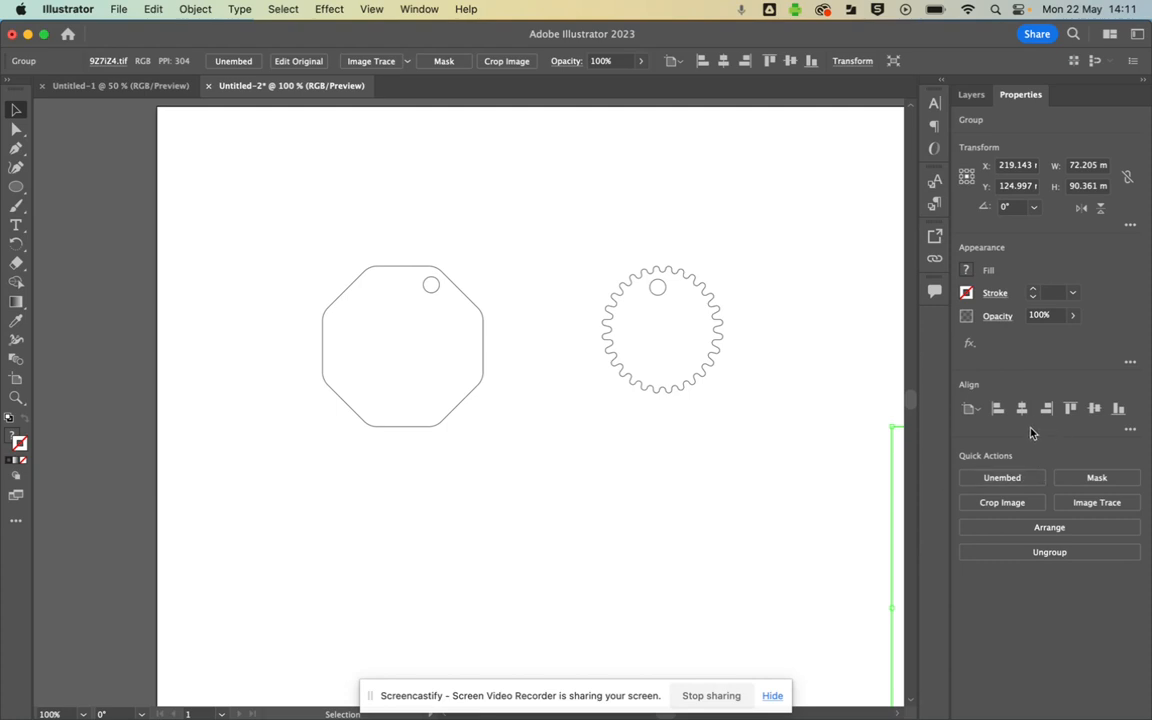
Bring the unicorn image fully onto the visible artboard, just below the gear-shaped tag
key(super+minus)
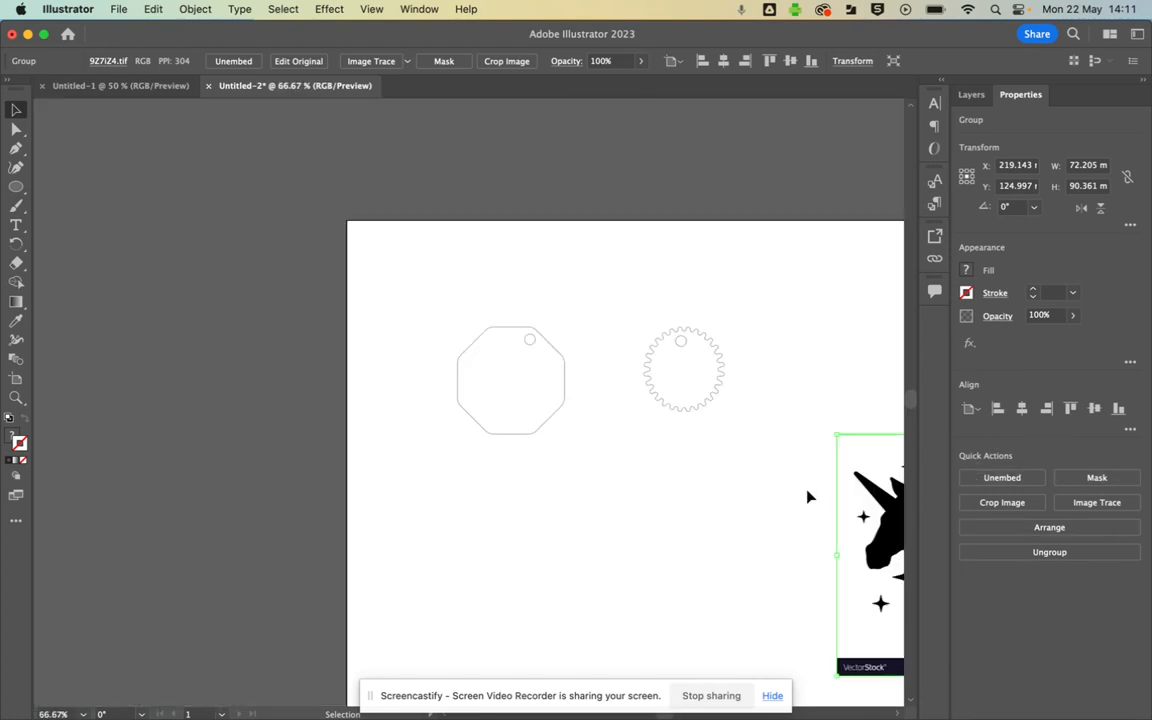
drag(806, 491, 634, 452)
drag(893, 526, 746, 515)
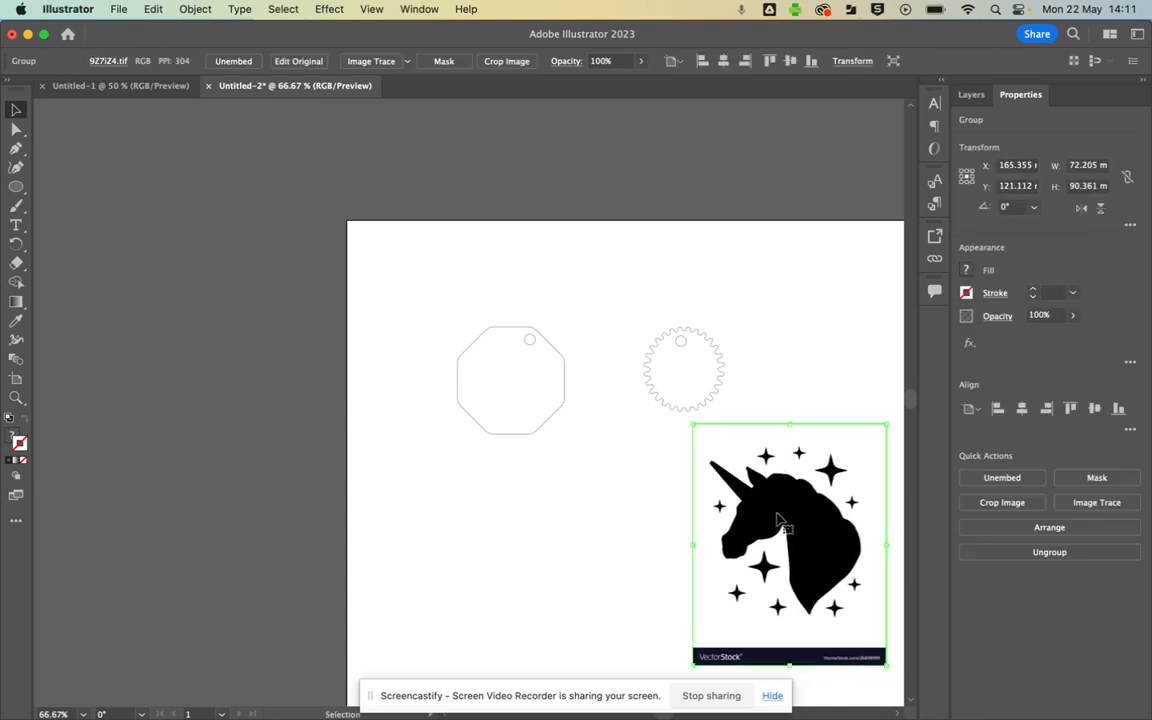
Examine the edges of the unicorn image at high magnification to judge its pixel quality
key(super+plus)
key(super+plus)
scroll(779, 563, up, 10)
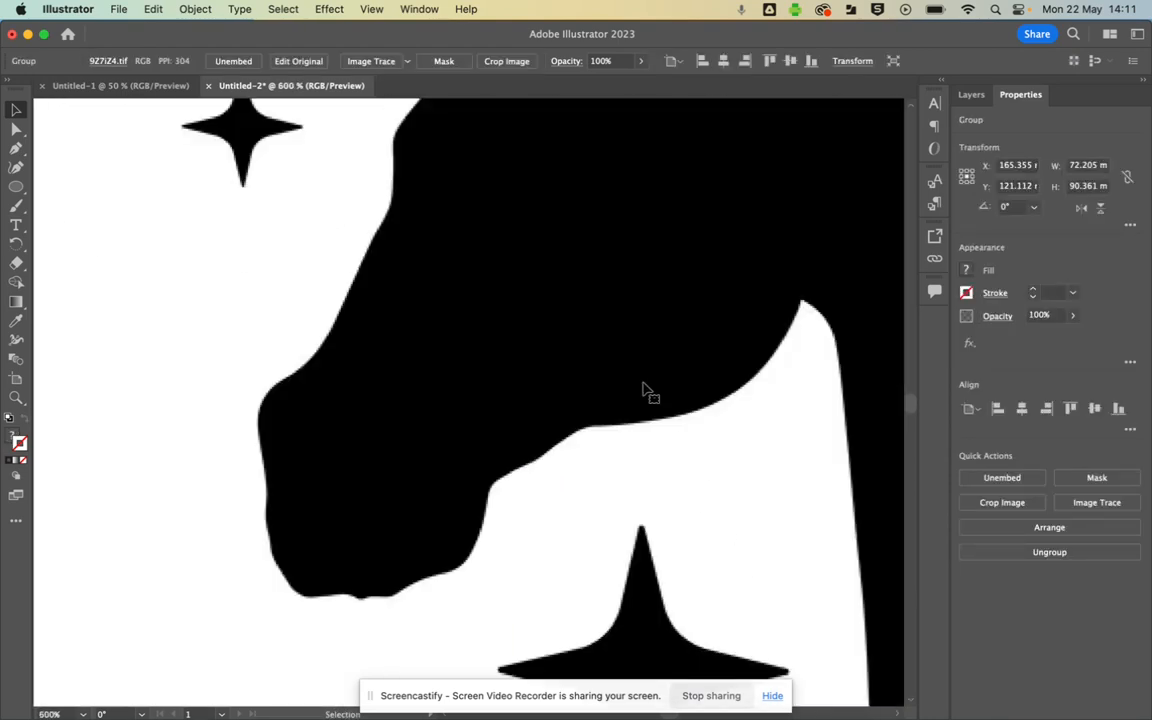
scroll(715, 646, down, 8)
scroll(715, 637, up, 8)
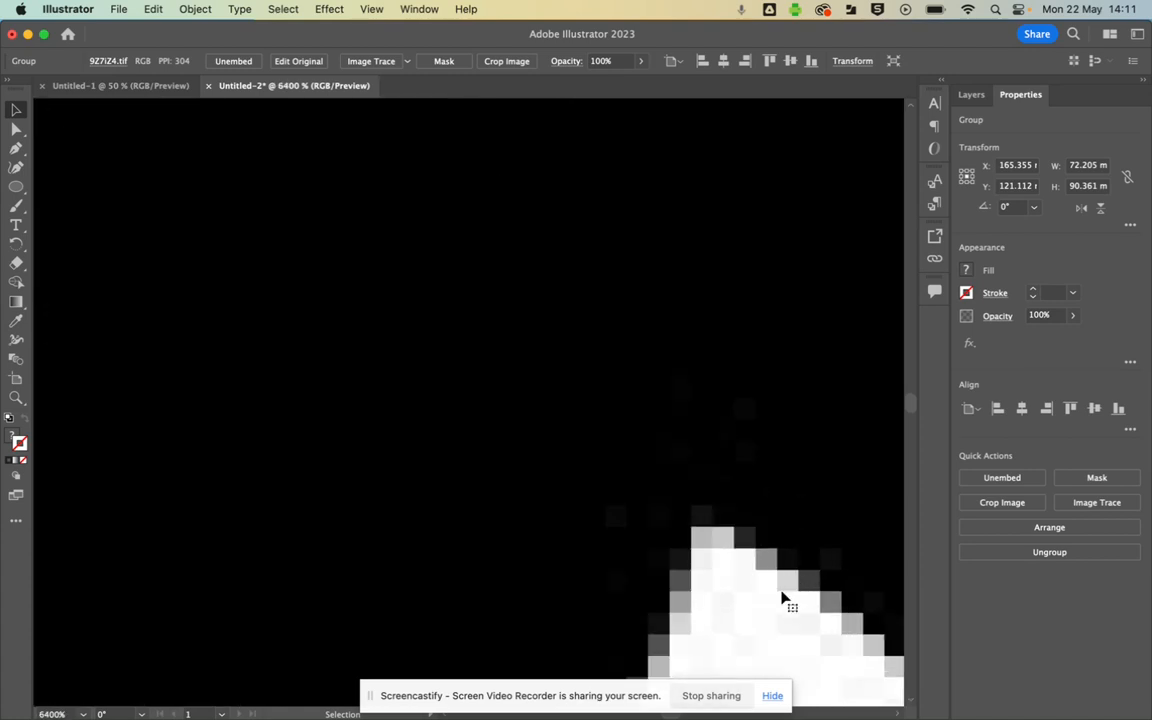
scroll(785, 600, down, 8)
scroll(779, 597, down, 5)
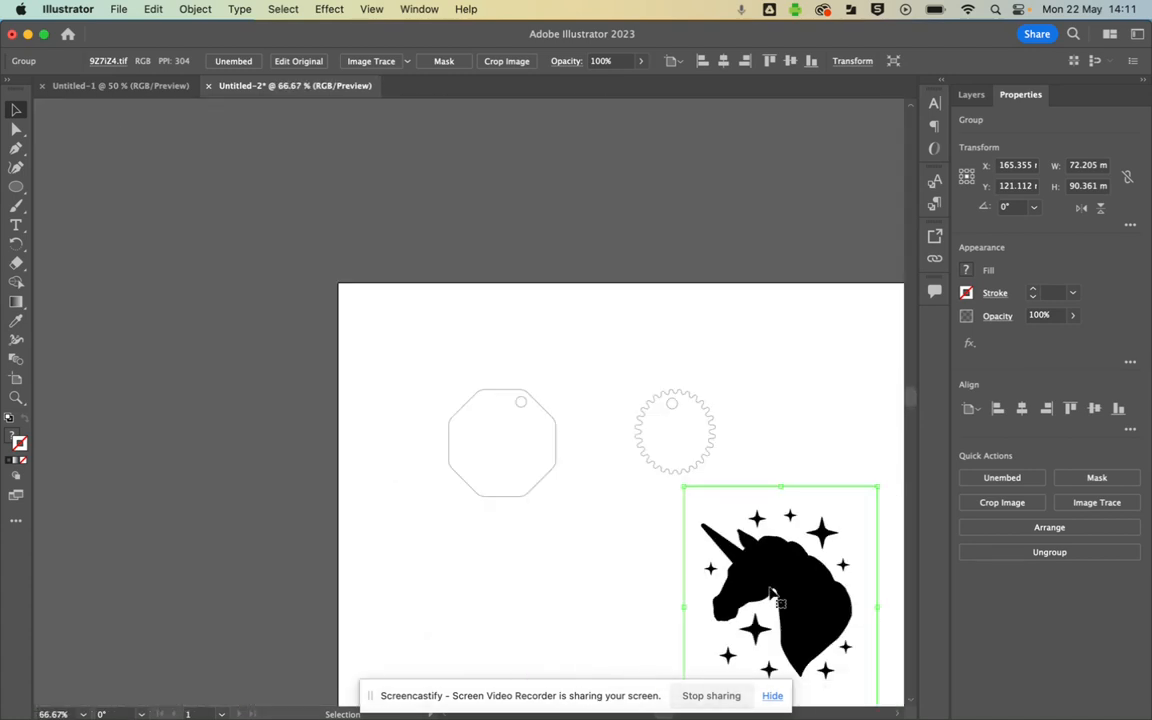
Reposition the unicorn image in the empty area of the artboard, clear of the gear-shaped tag
drag(780, 600, 805, 578)
scroll(805, 580, up, 3)
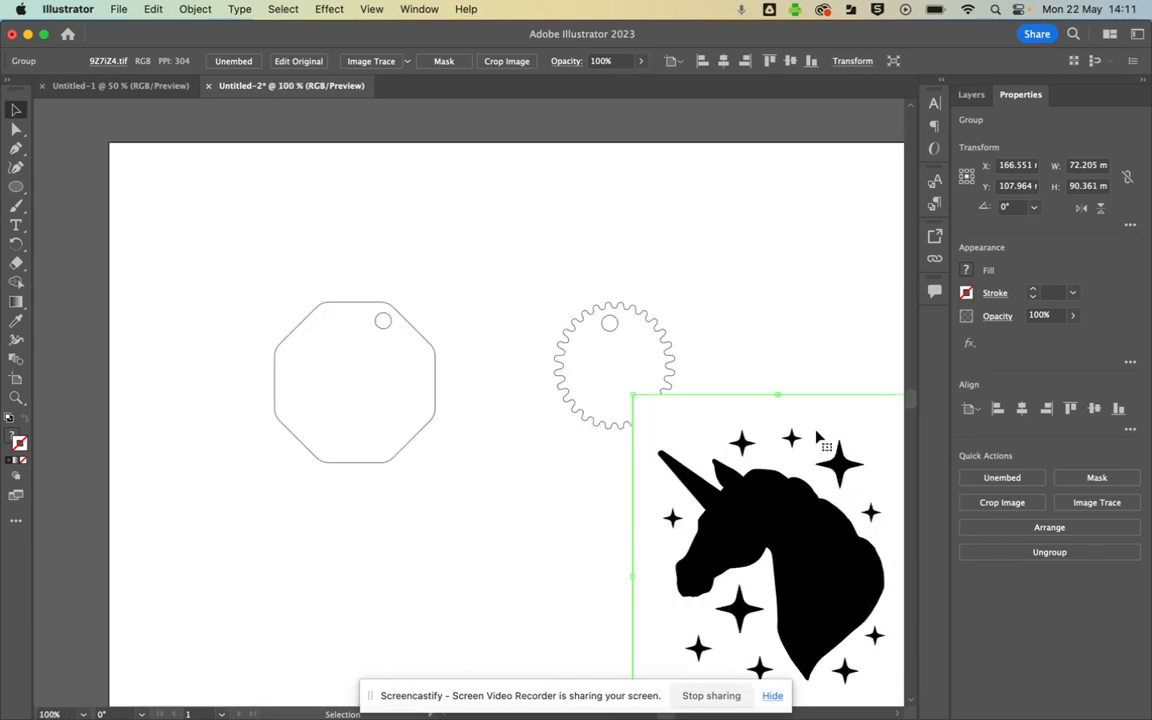
click(700, 262)
drag(762, 276, 528, 79)
drag(517, 424, 645, 440)
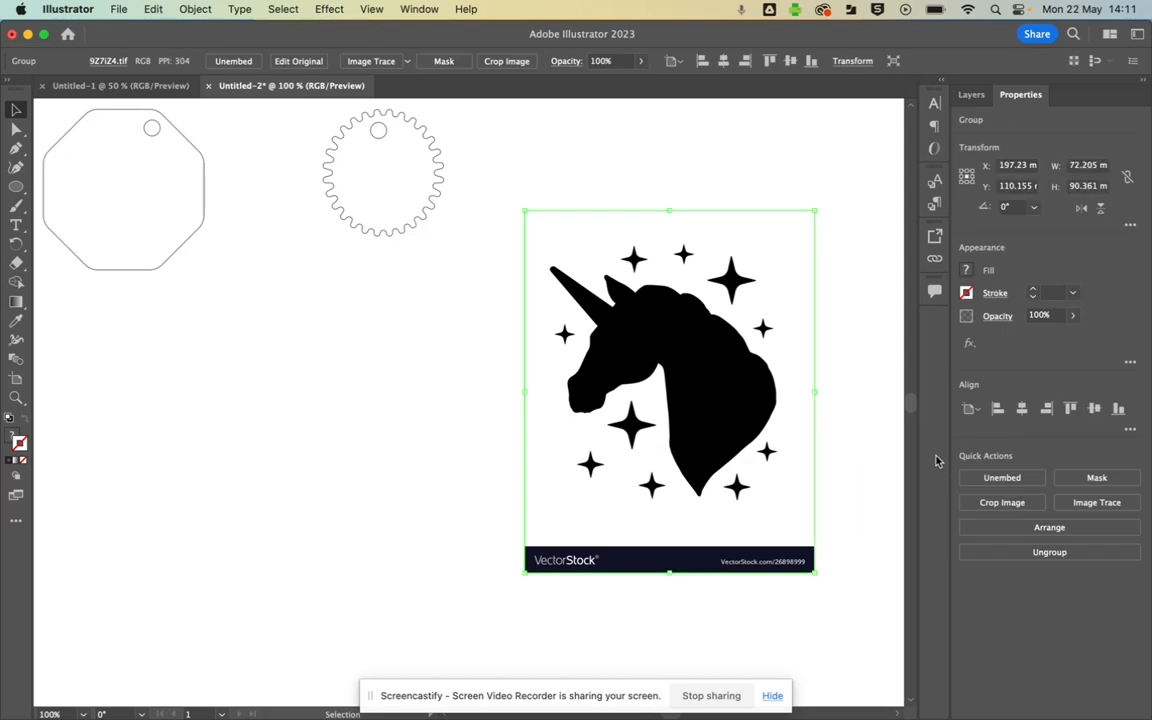
Trace the unicorn image with the [Default] Image Trace preset and inspect the traced edges up close
click(1097, 503)
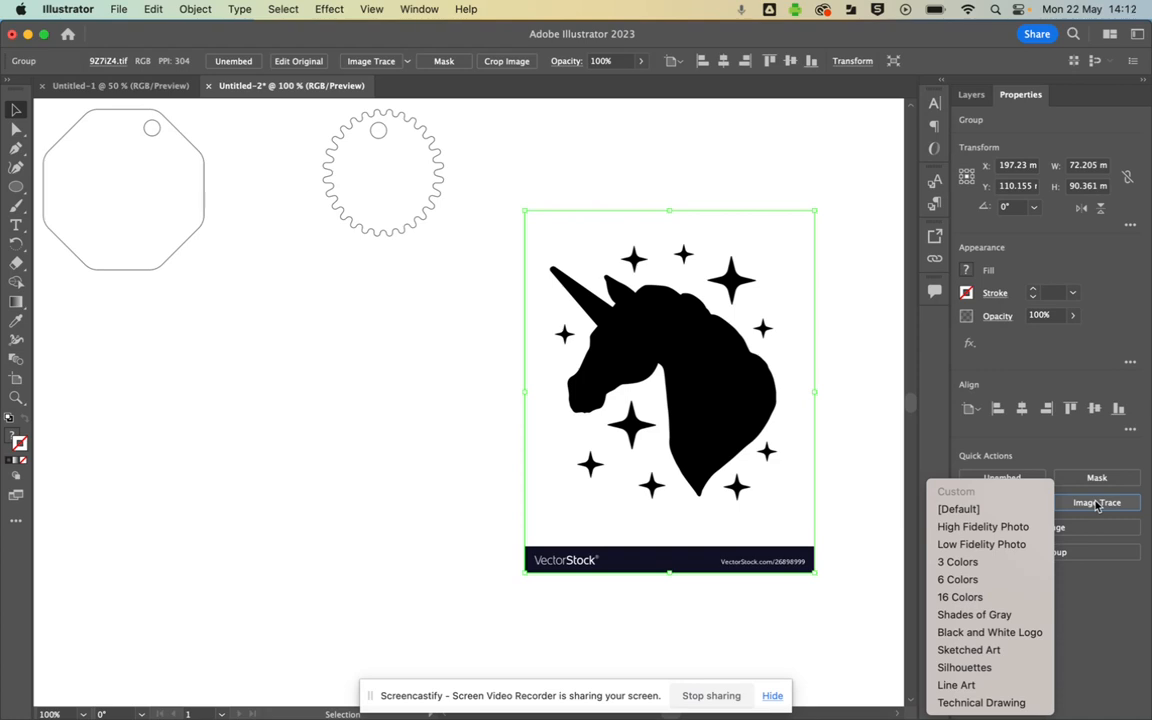
click(957, 510)
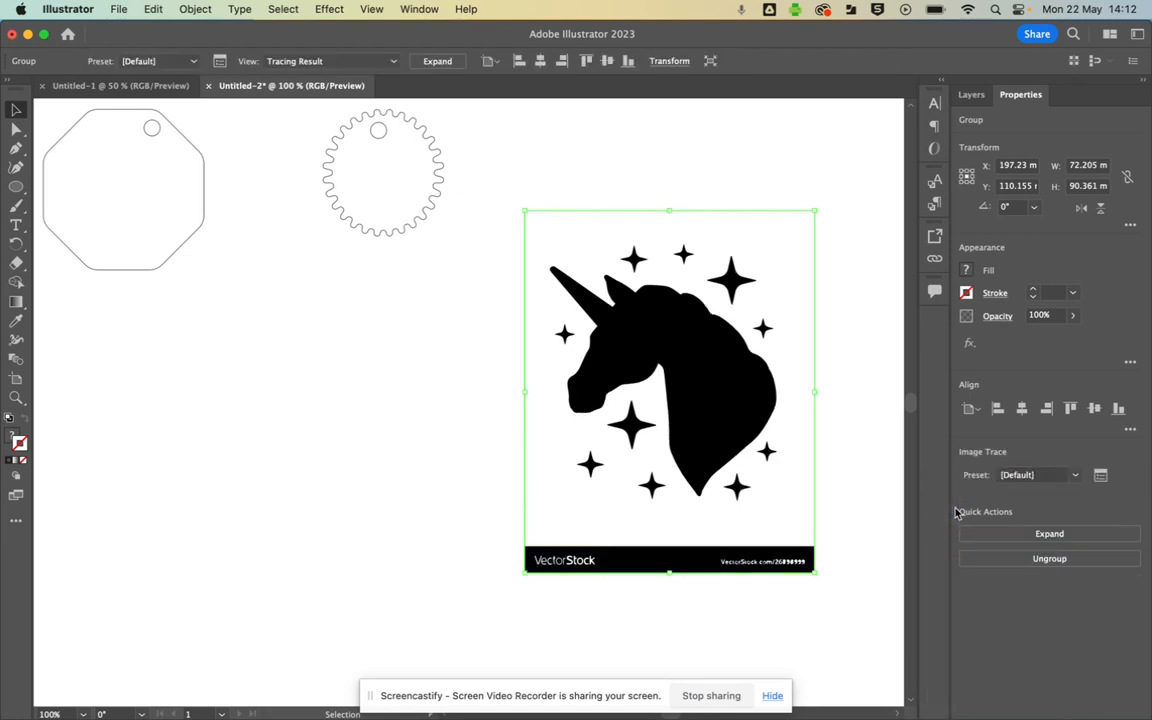
scroll(745, 380, up, 6)
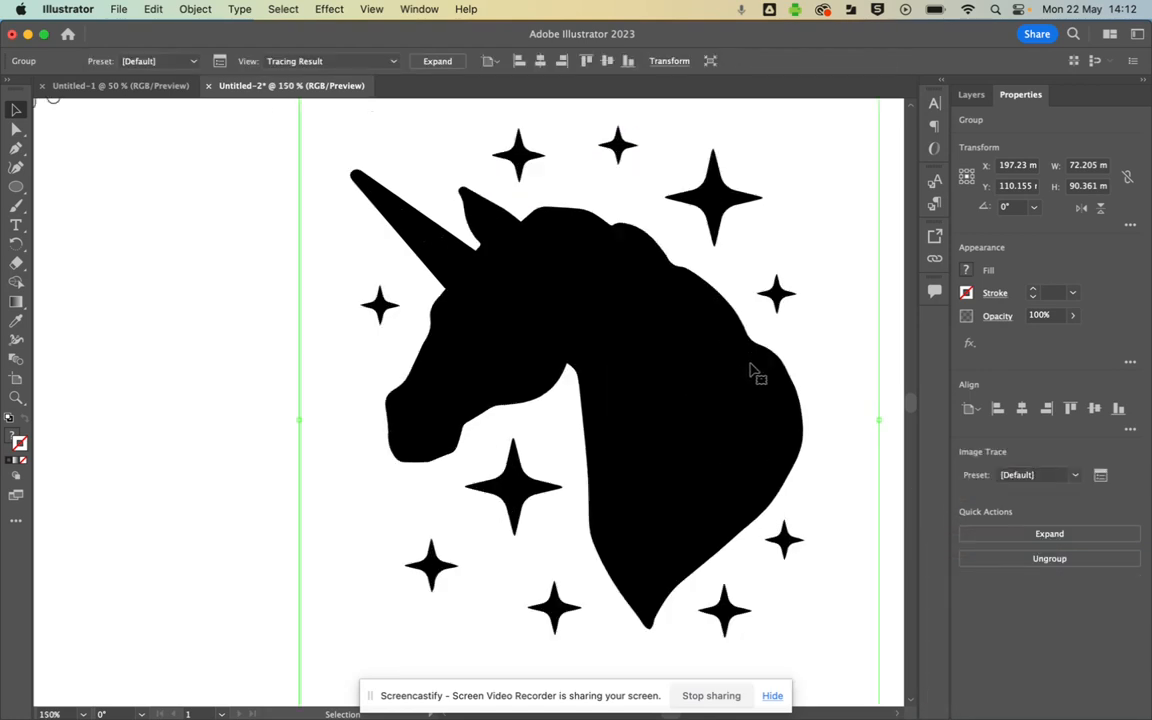
scroll(797, 290, up, 8)
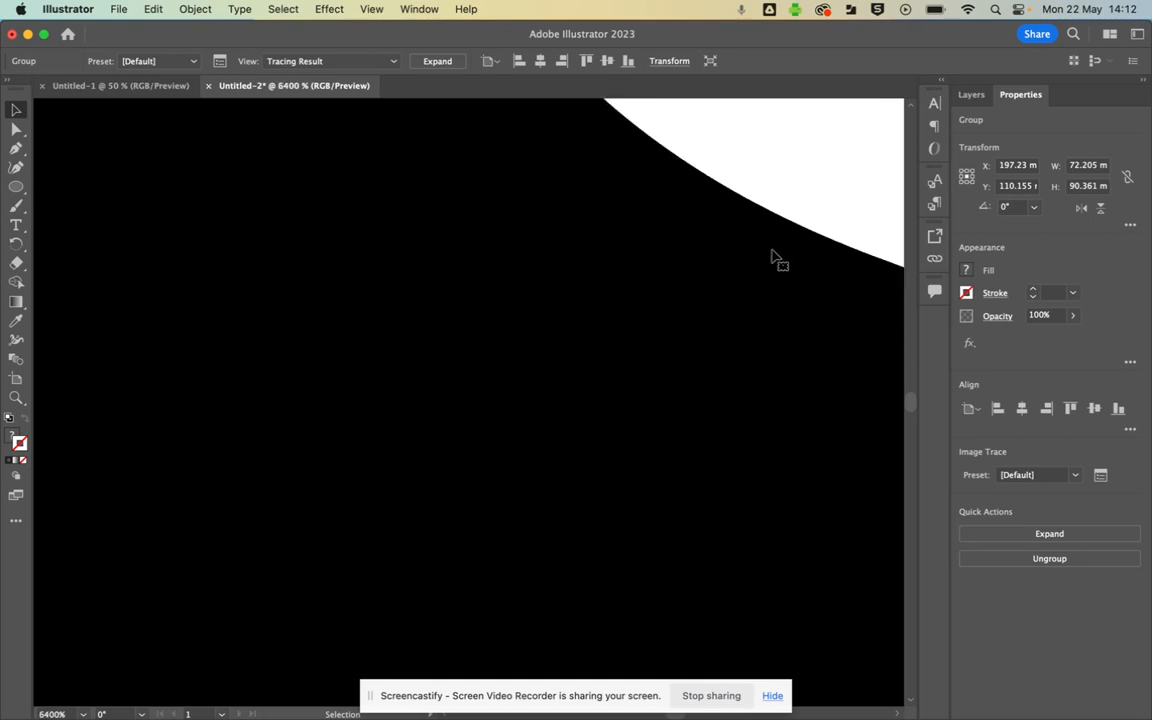
scroll(743, 303, down, 10)
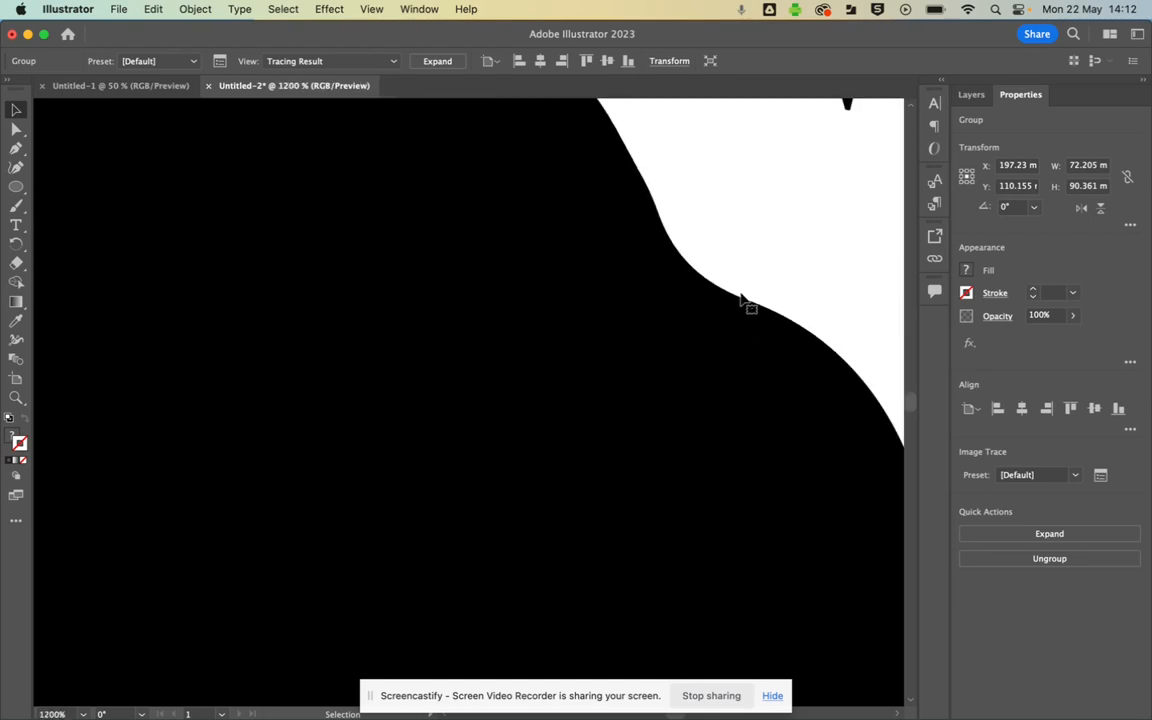
Expand the unicorn tracing into vector paths and ungroup them
click(1064, 535)
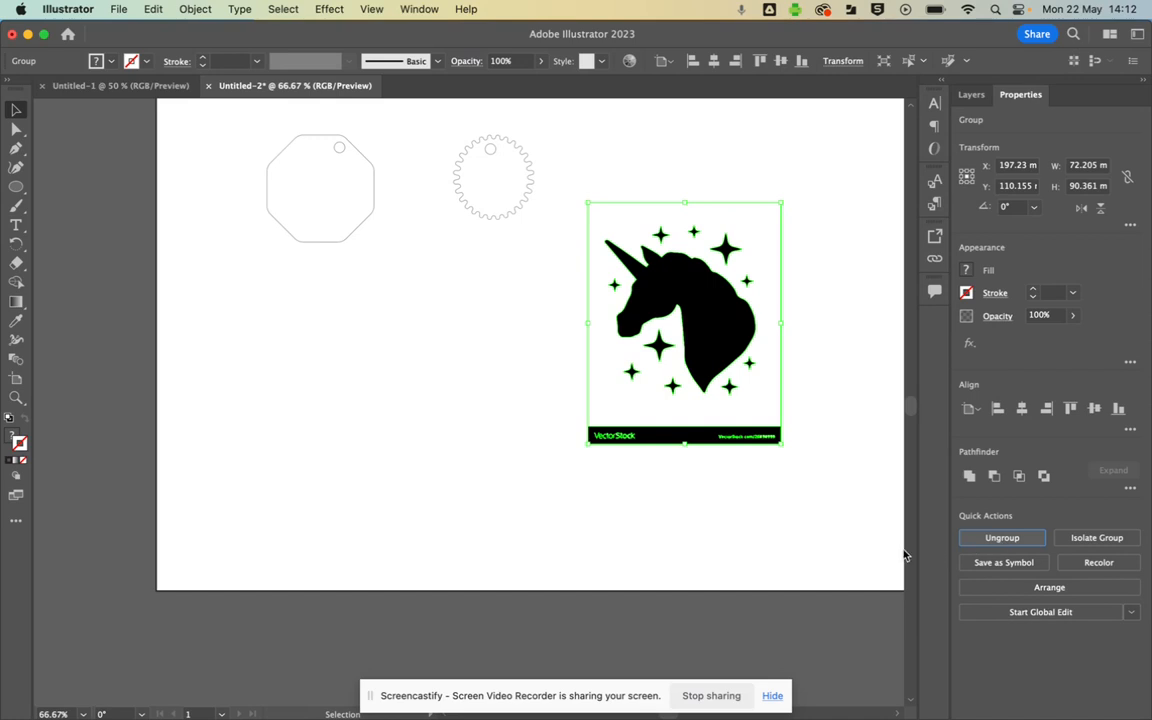
click(1016, 541)
click(758, 535)
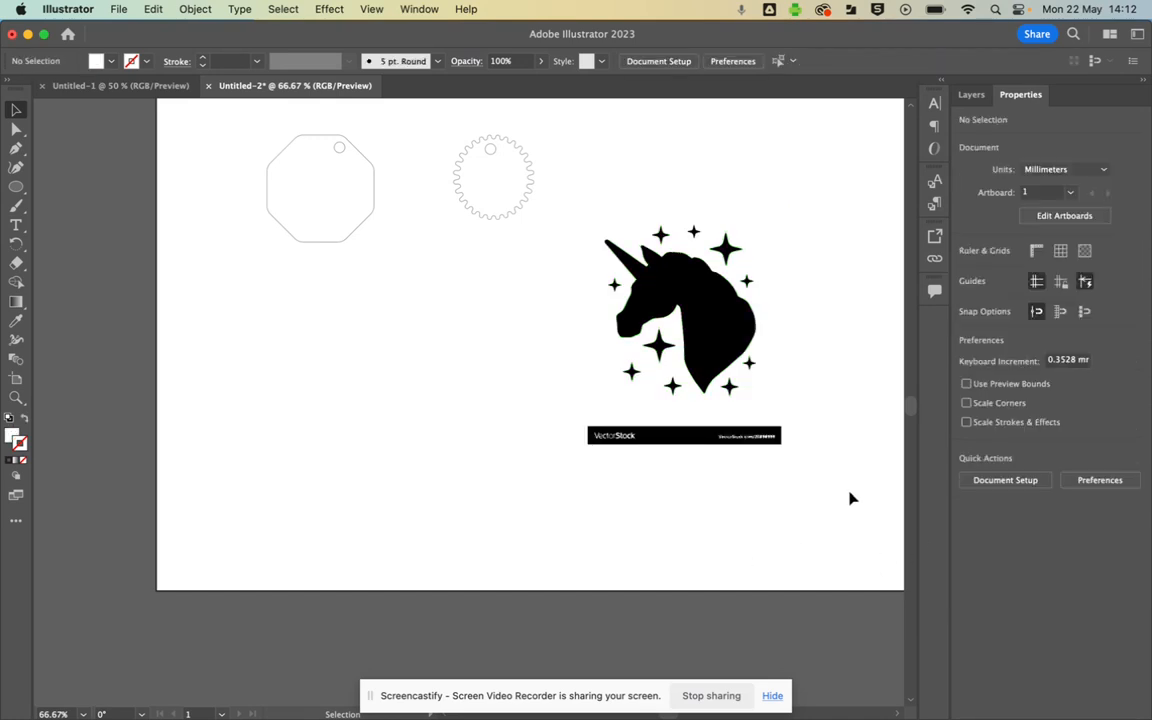
Delete the white background and the VectorStock banner from the traced artwork
drag(843, 528, 546, 422)
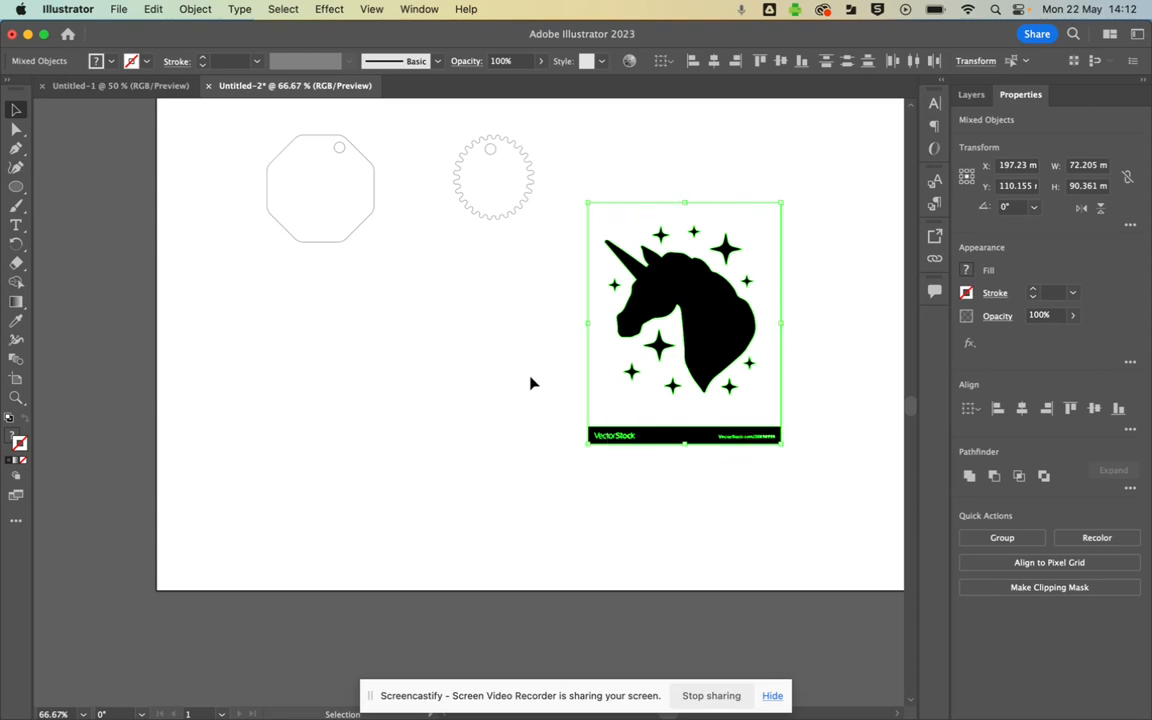
drag(649, 427, 420, 510)
key(Delete)
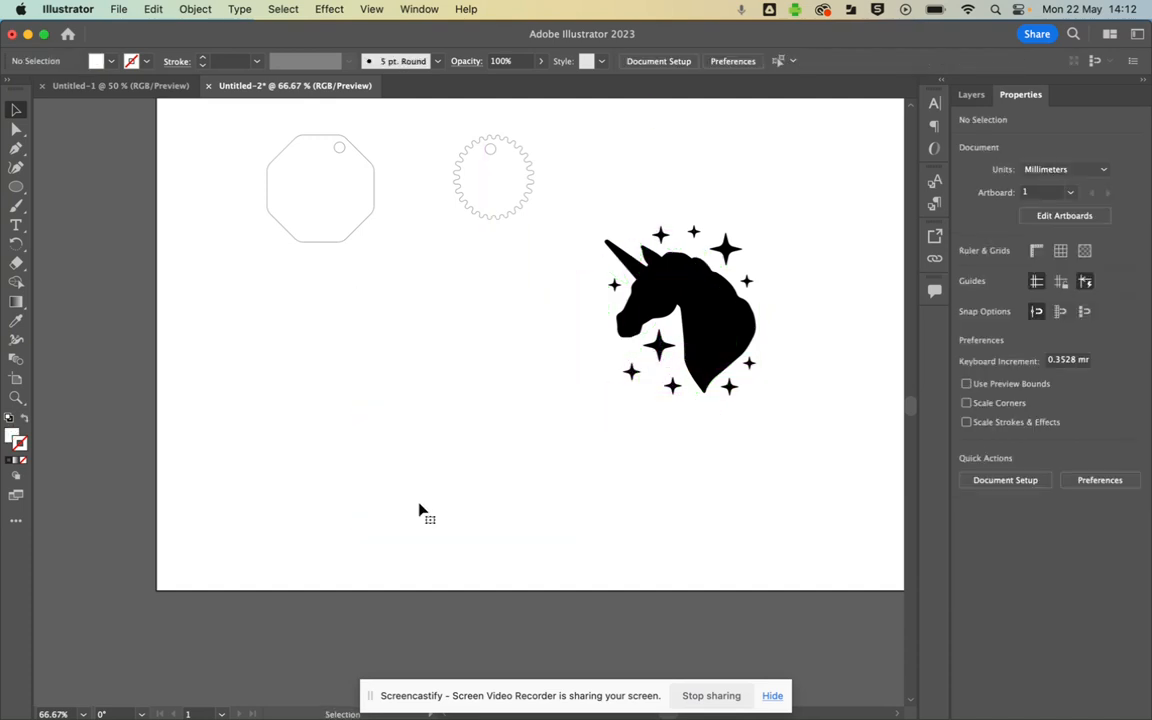
Group the unicorn head with all of its surrounding stars
click(725, 248)
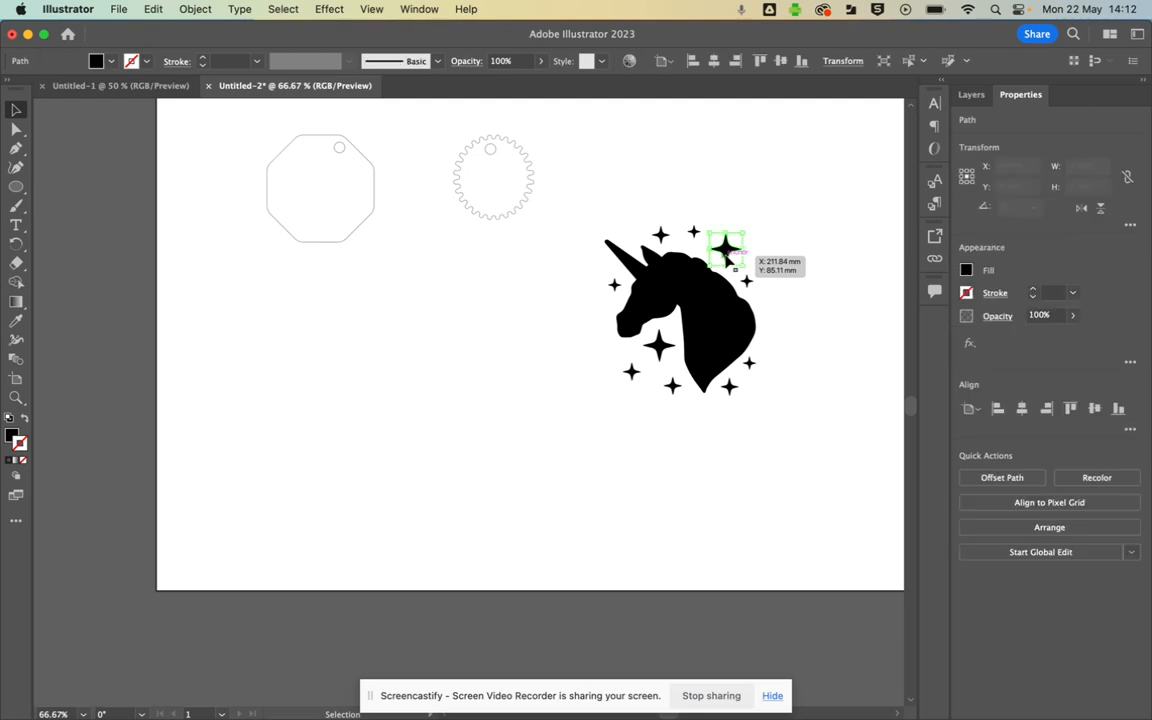
click(660, 234)
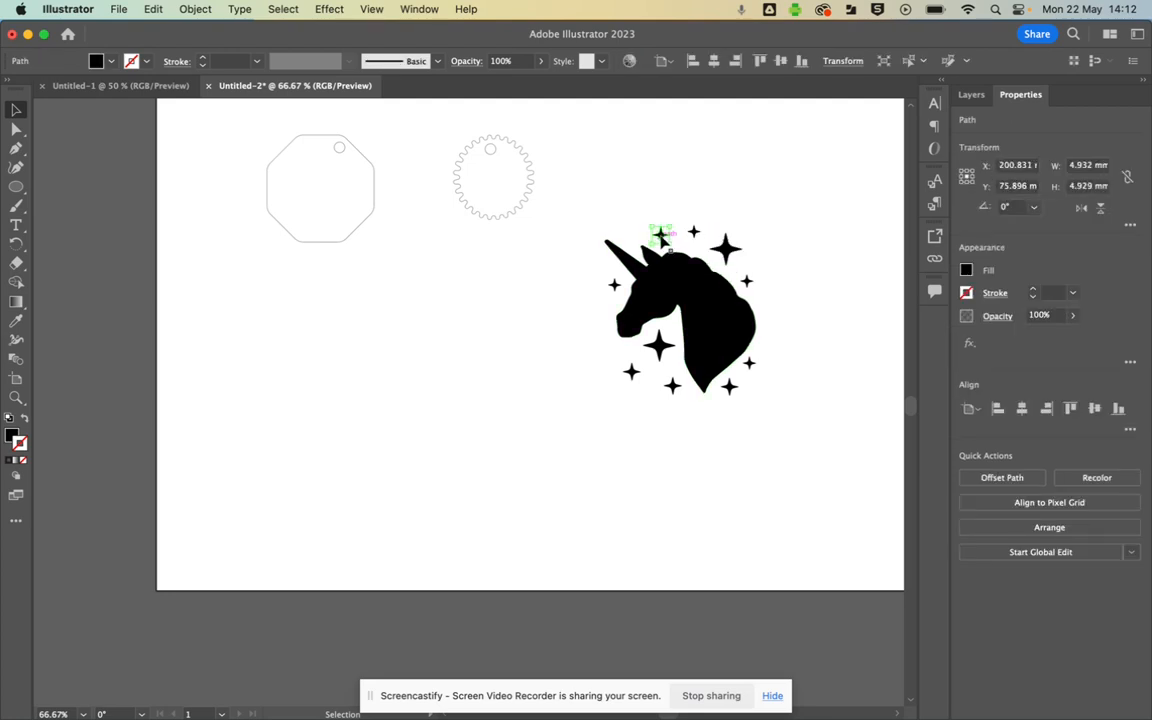
click(672, 386)
click(592, 384)
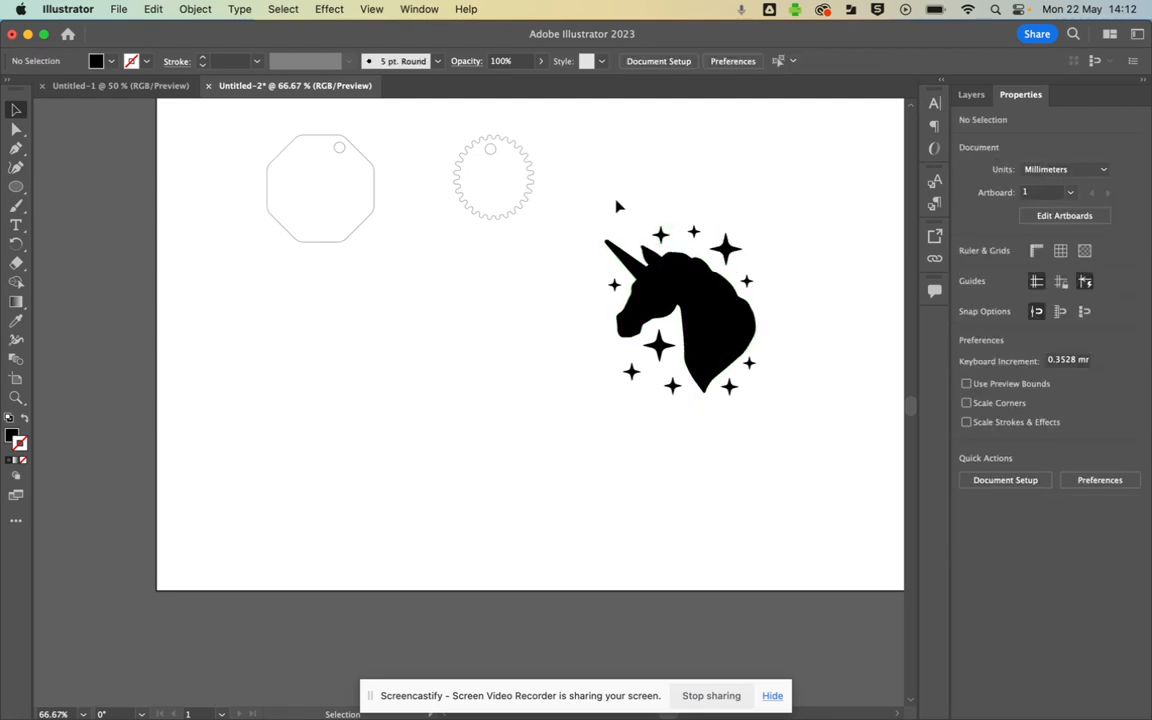
drag(577, 216, 823, 447)
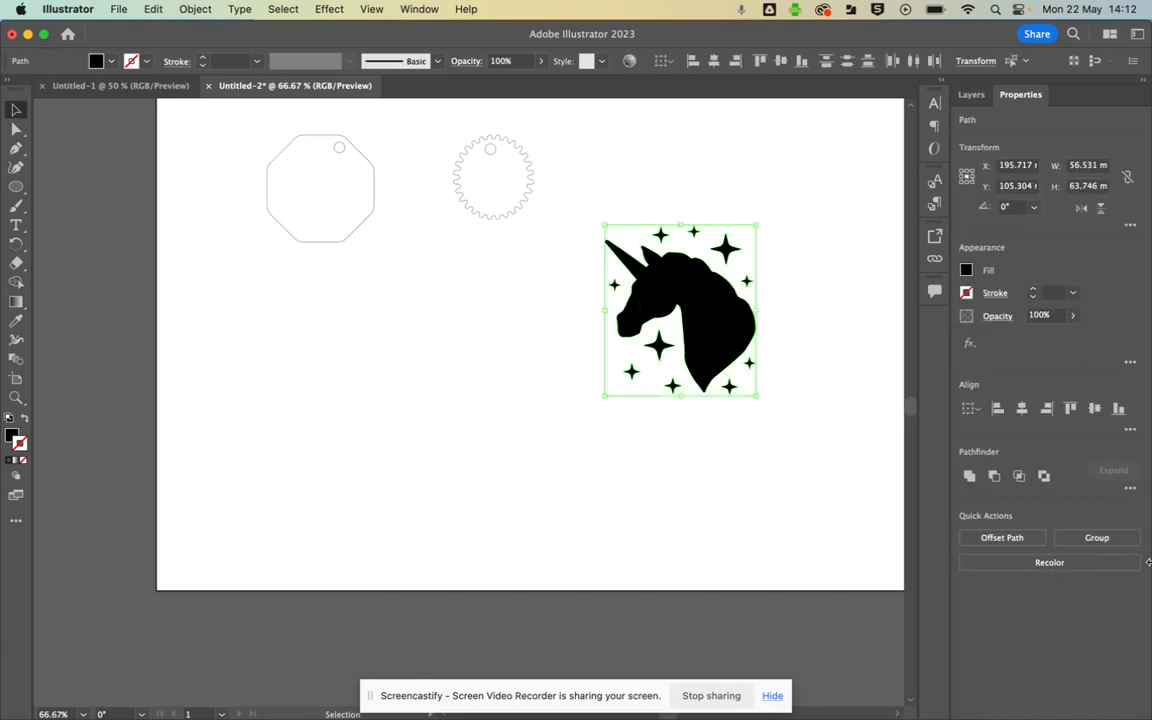
click(1098, 546)
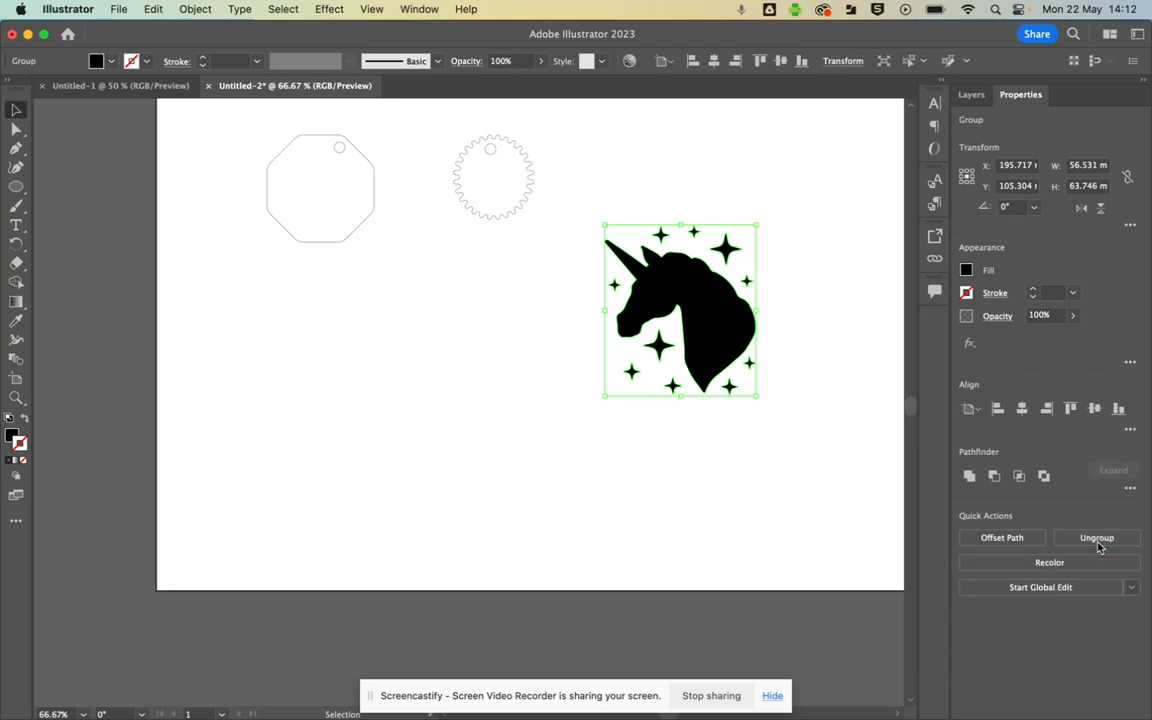
Change the unicorn group's fill colour to red
click(967, 270)
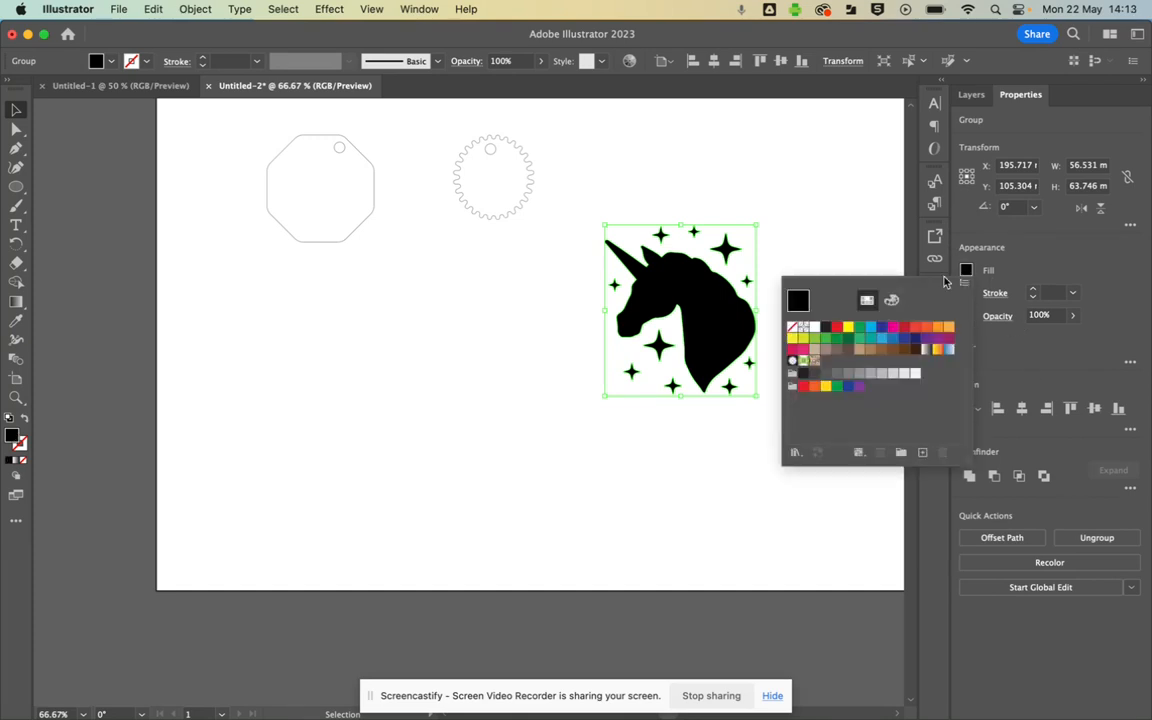
click(837, 327)
click(678, 470)
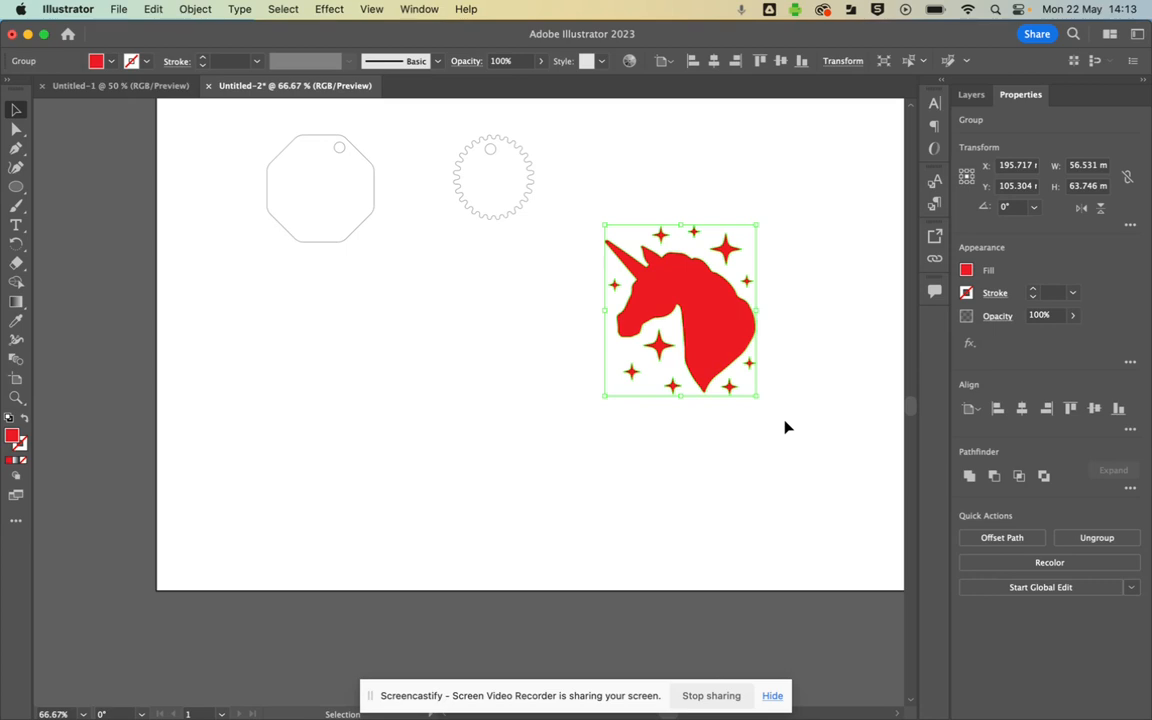
Scale the unicorn group to 30 mm high with proportions locked and move it below the octagonal tag
click(1127, 178)
click(1080, 187)
double_click(1080, 188)
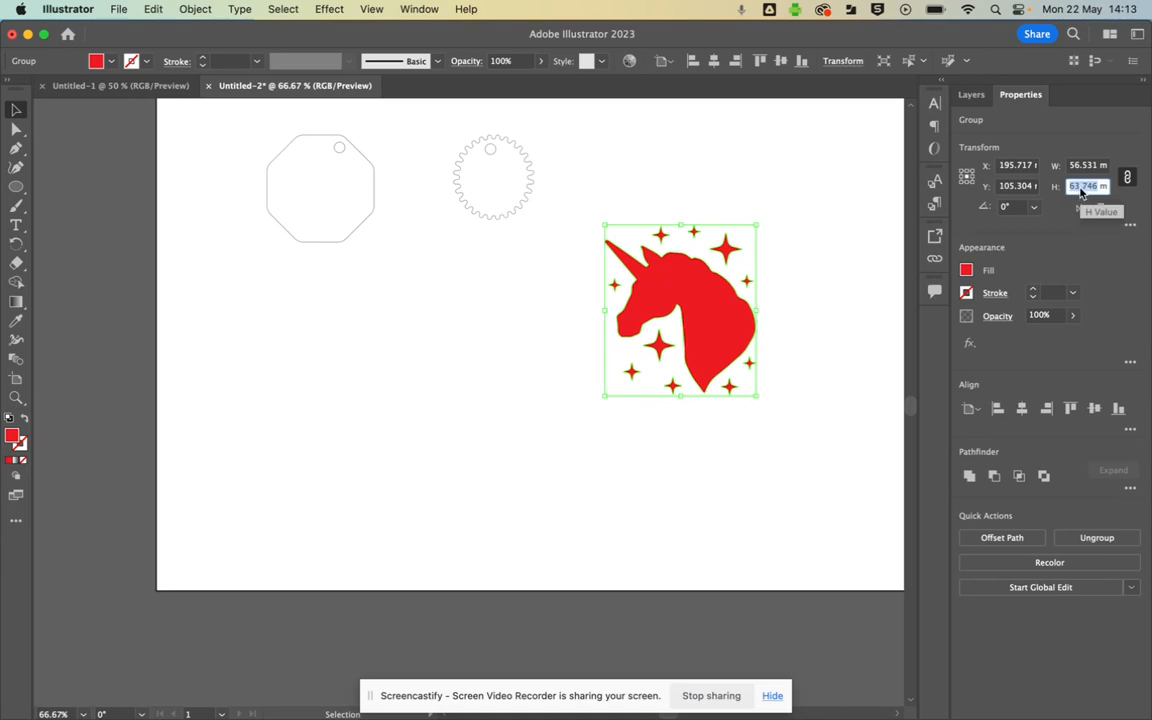
text(30)
key(Return)
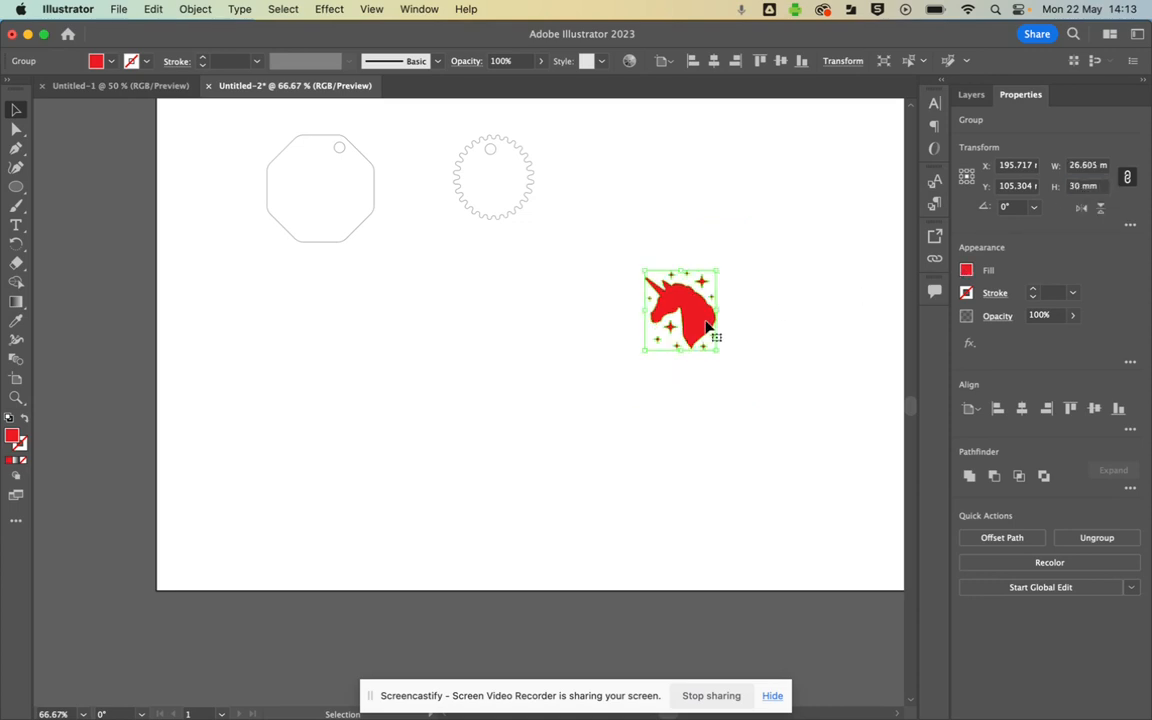
drag(685, 323, 259, 440)
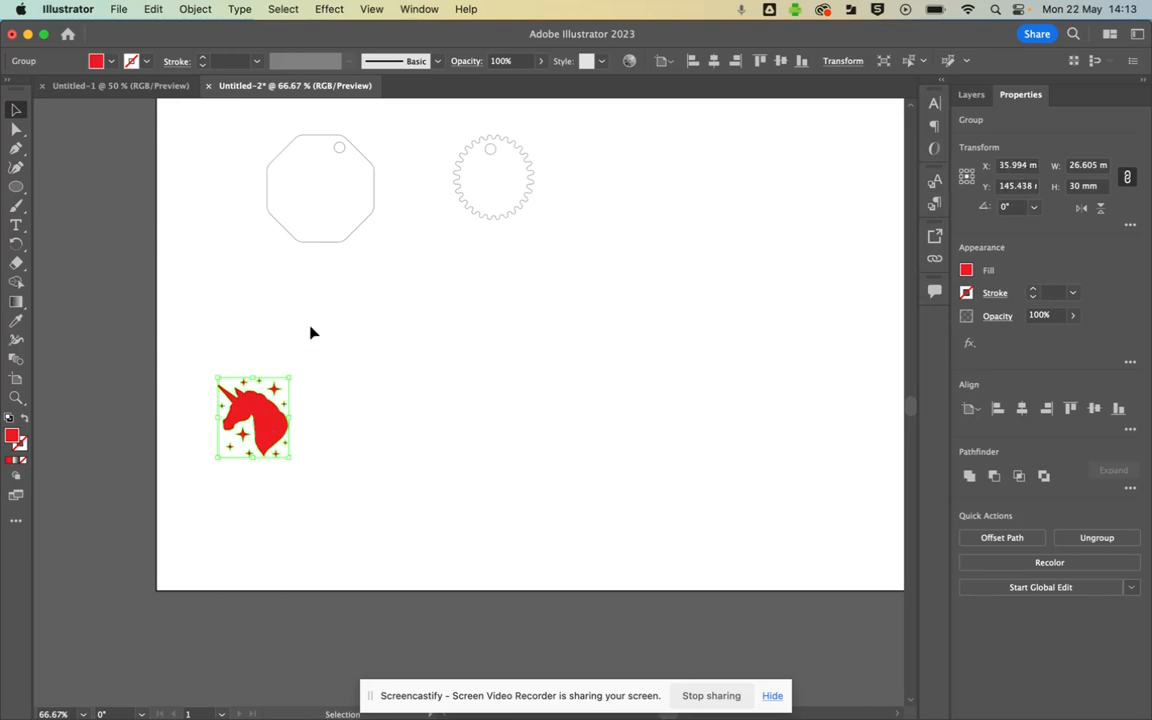
Group the octagonal tag outline with its small hole circle
click(320, 285)
drag(258, 132, 381, 240)
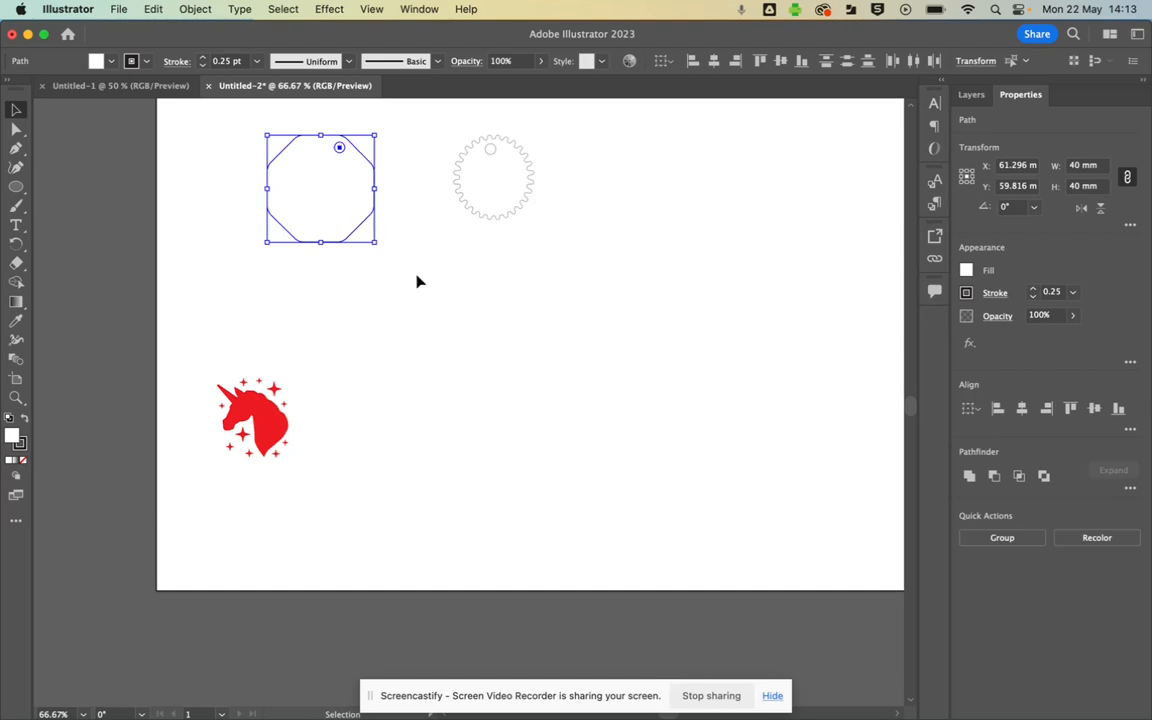
click(991, 539)
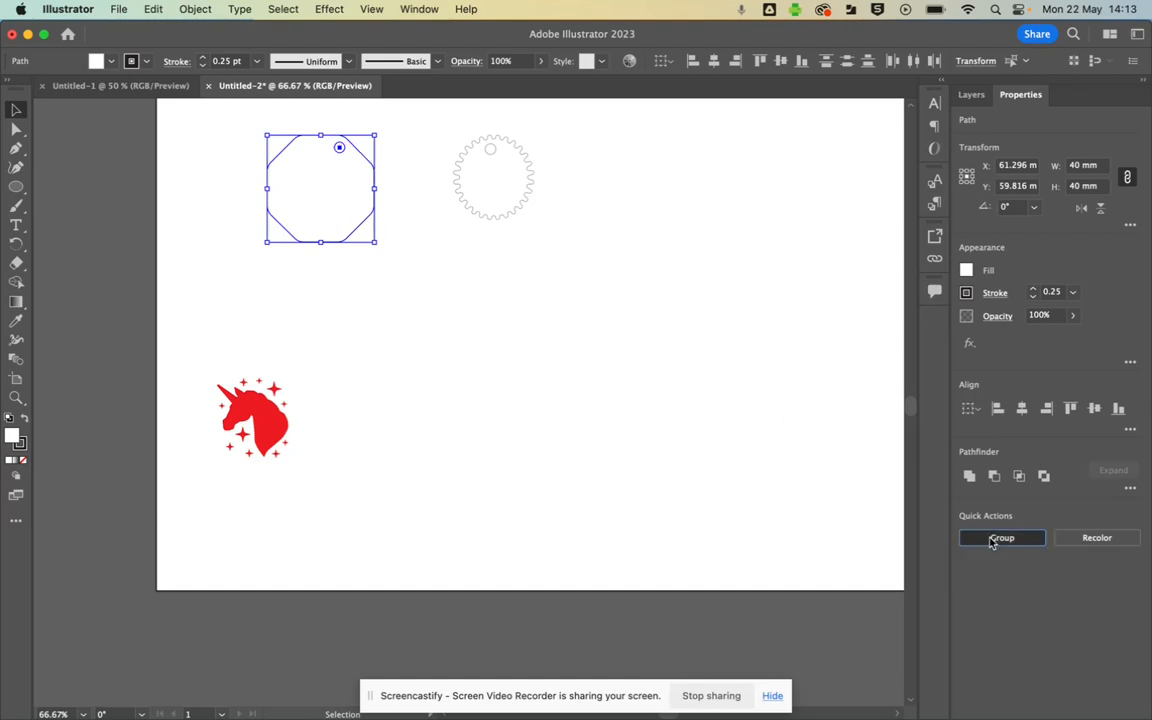
click(656, 473)
Place the unicorn group inside the octagonal tag and align both on their horizontal centres
drag(266, 420, 299, 184)
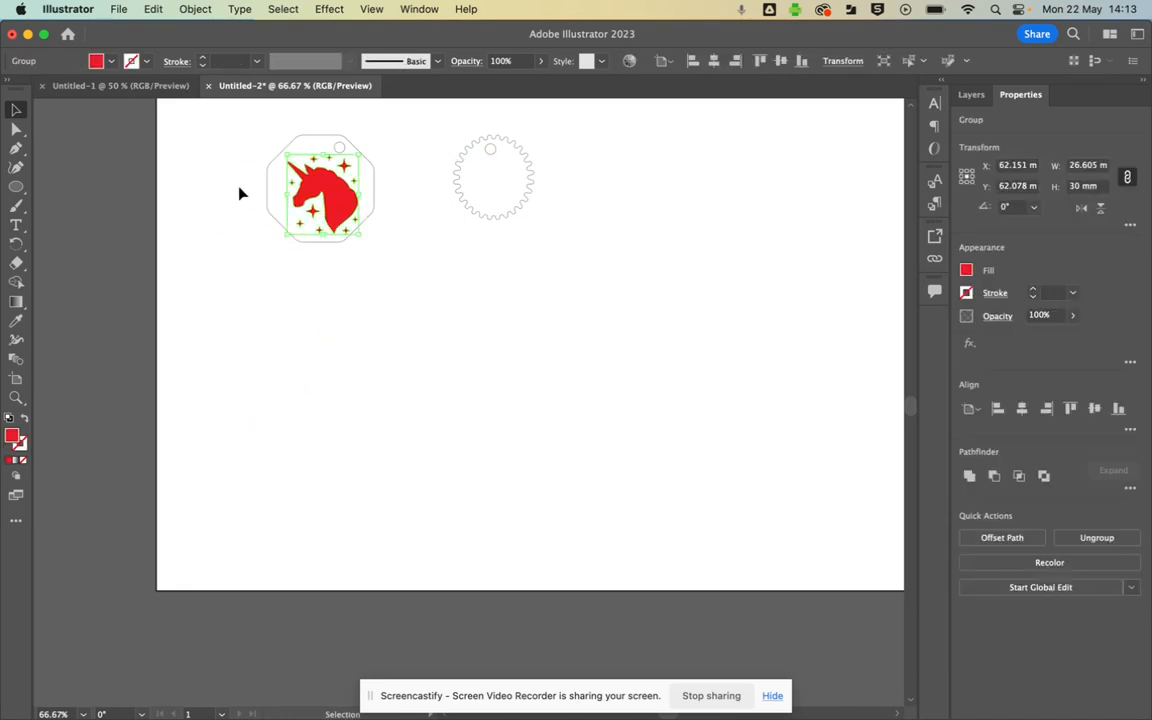
drag(231, 120, 406, 264)
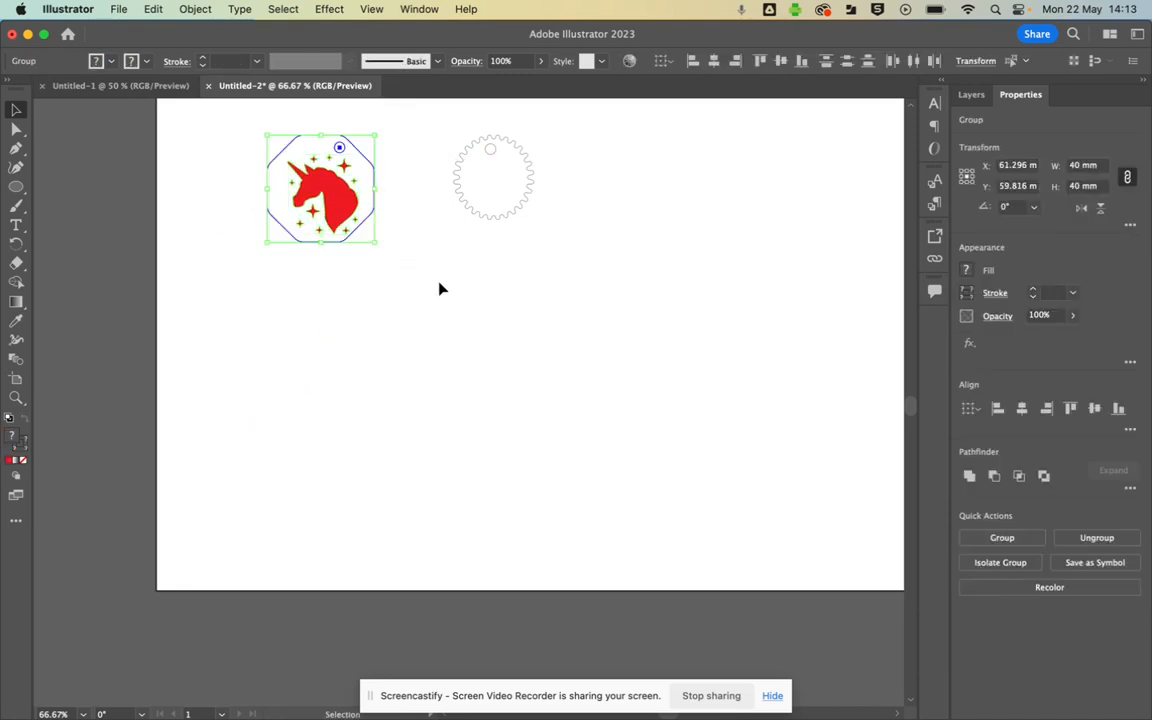
click(1021, 409)
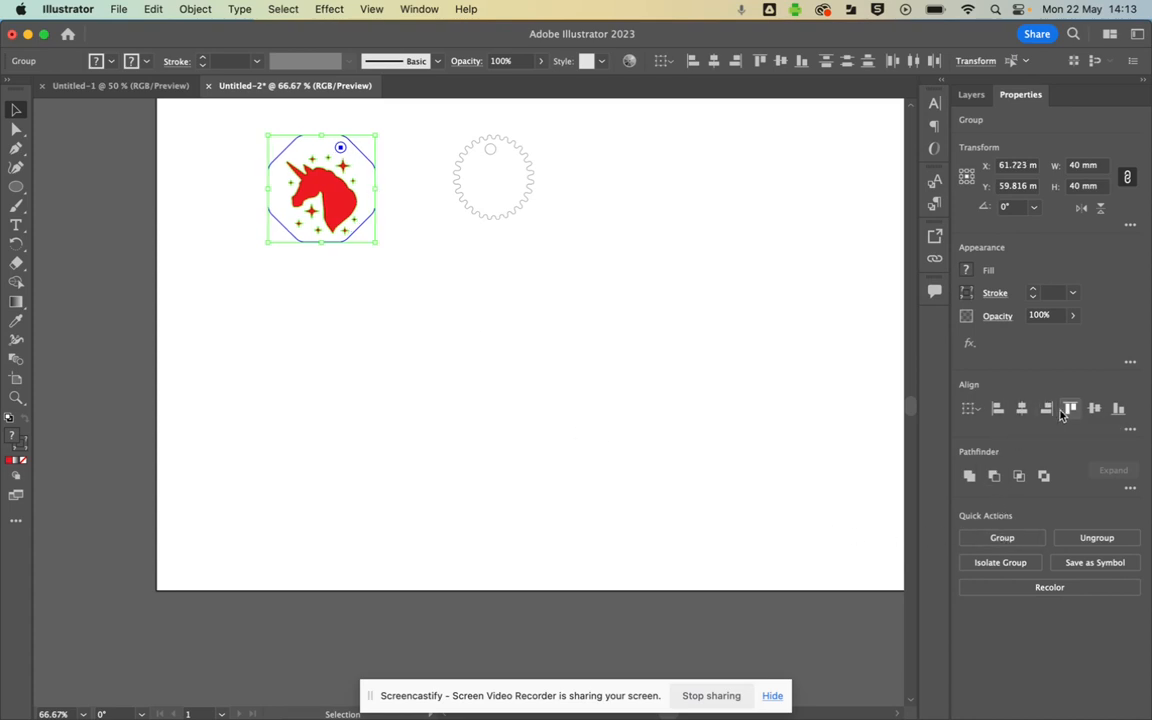
Align the unicorn group and the octagonal tag on their vertical centres
click(1094, 409)
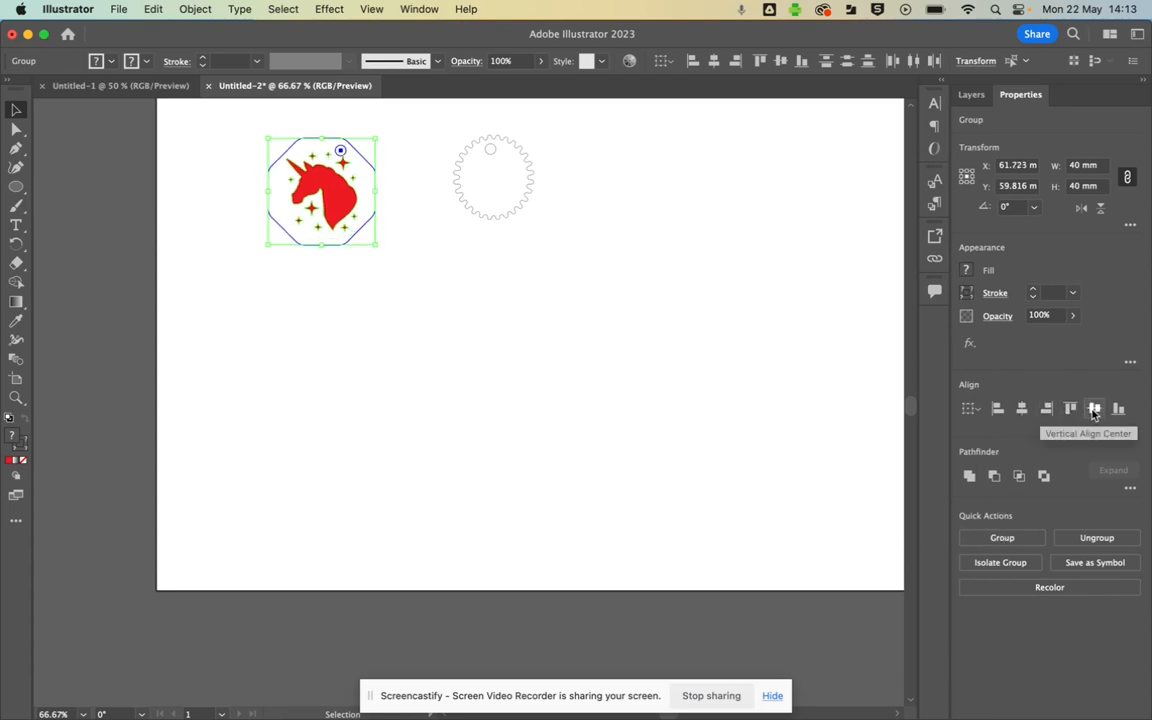
click(337, 470)
scroll(337, 242, up, 3)
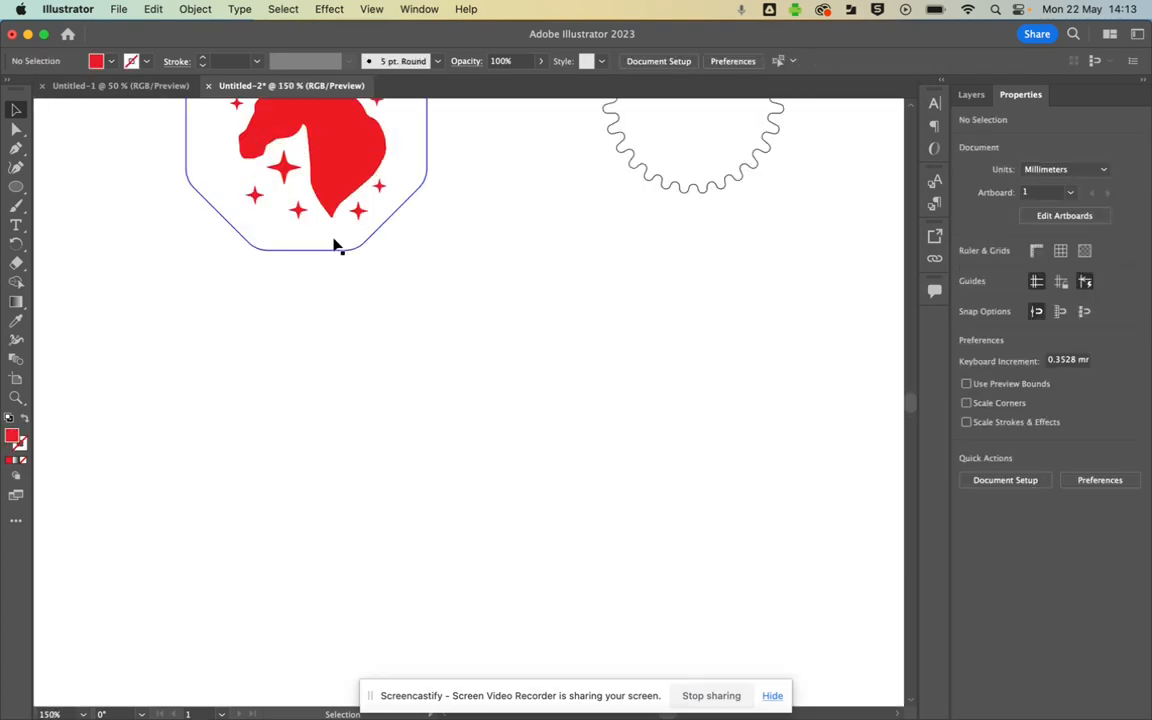
scroll(342, 321, up, 3)
Scale the unicorn group to 40 mm high with proportions locked
click(352, 335)
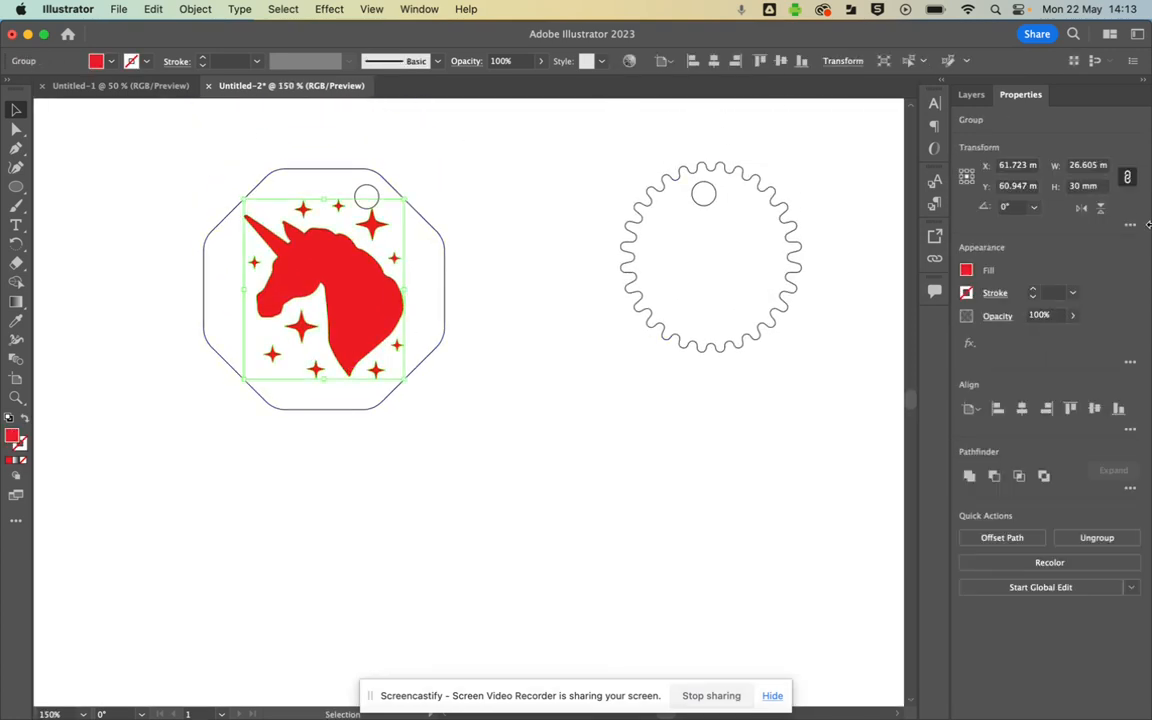
click(1079, 187)
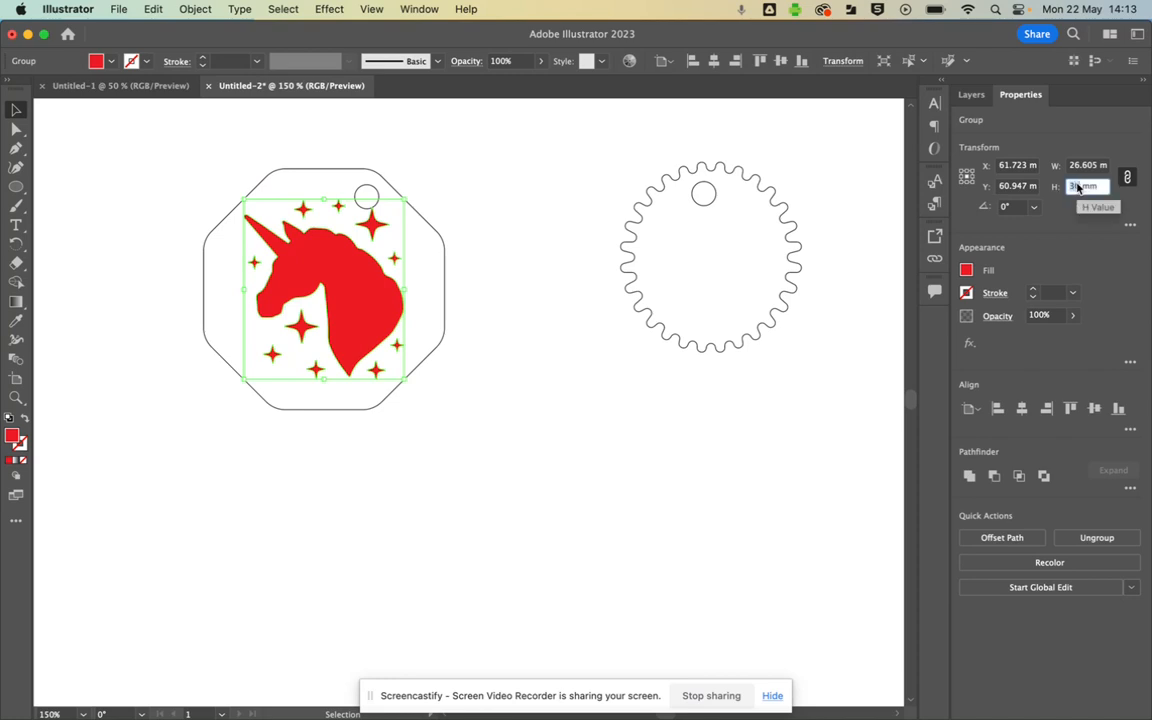
text(40)
key(Return)
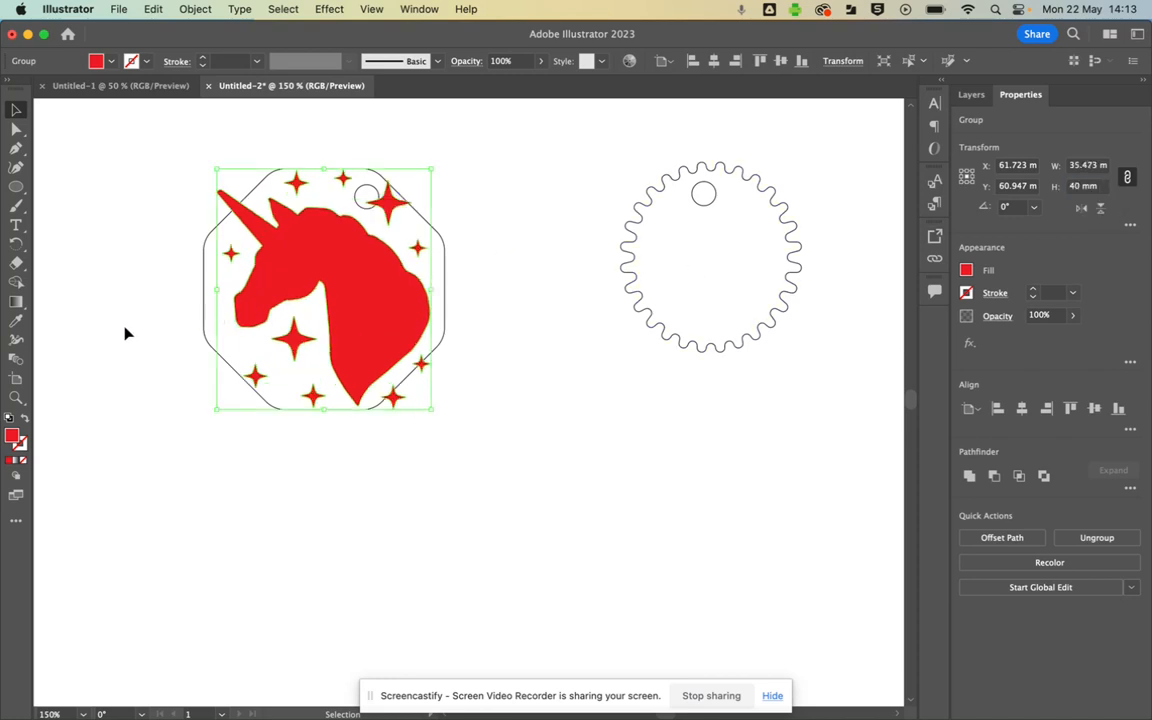
click(125, 333)
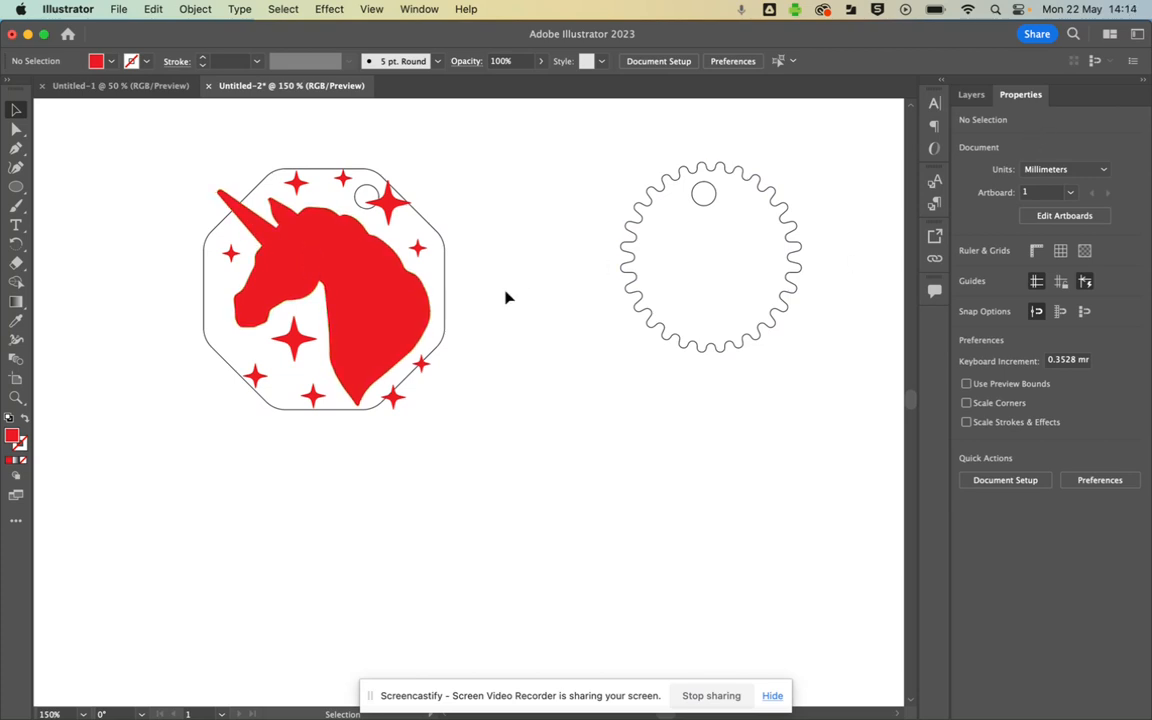
Scale the unicorn group to 35 mm high with proportions locked
click(380, 307)
double_click(1078, 187)
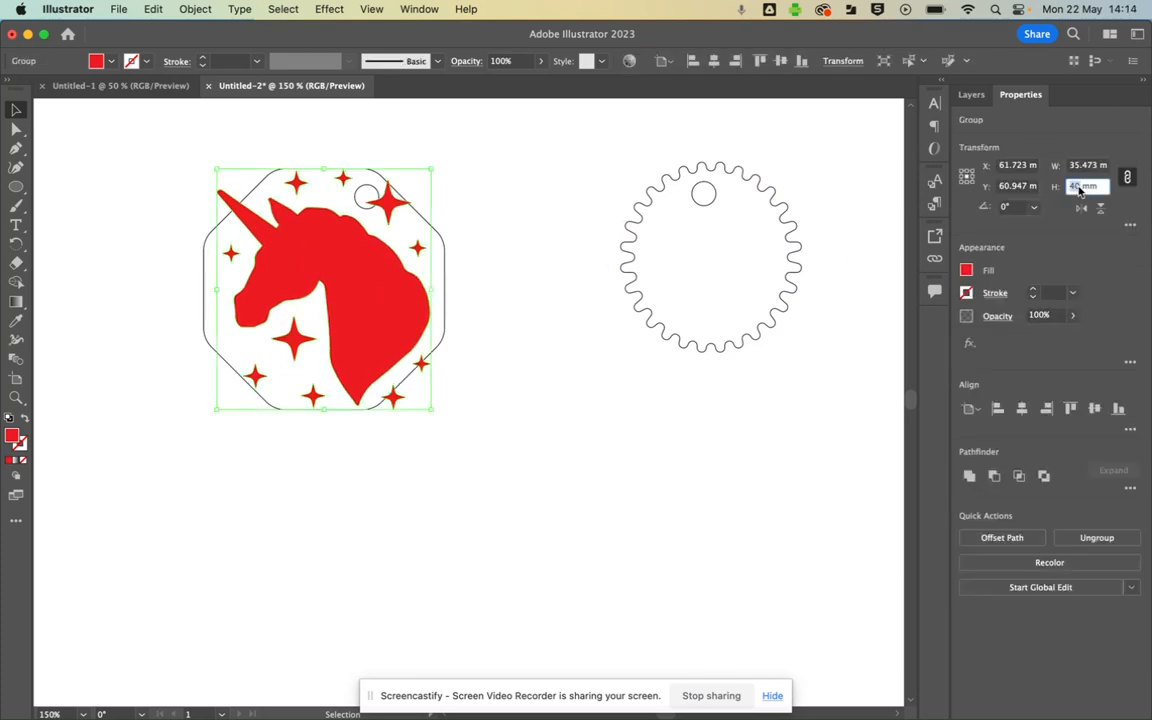
text(35)
key(Return)
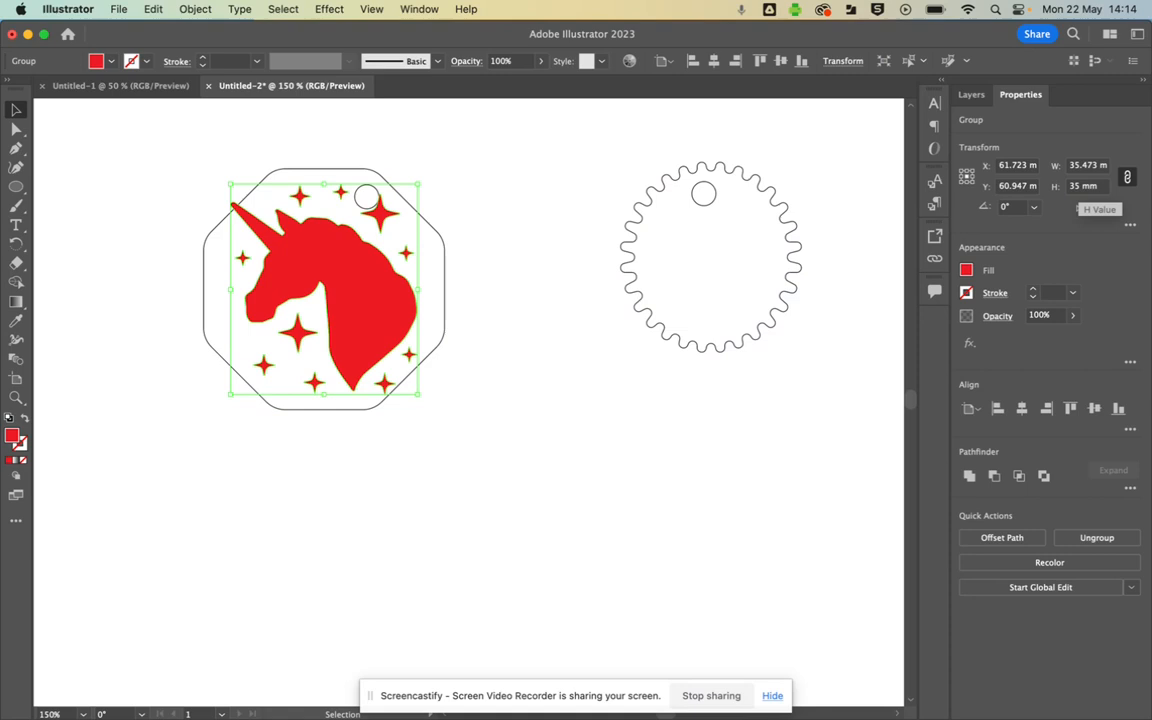
Nudge the unicorn group slightly down and to the right within the octagonal tag
key(Down)
key(Right)
key(Right)
key(Down)
key(Right)
key(Right)
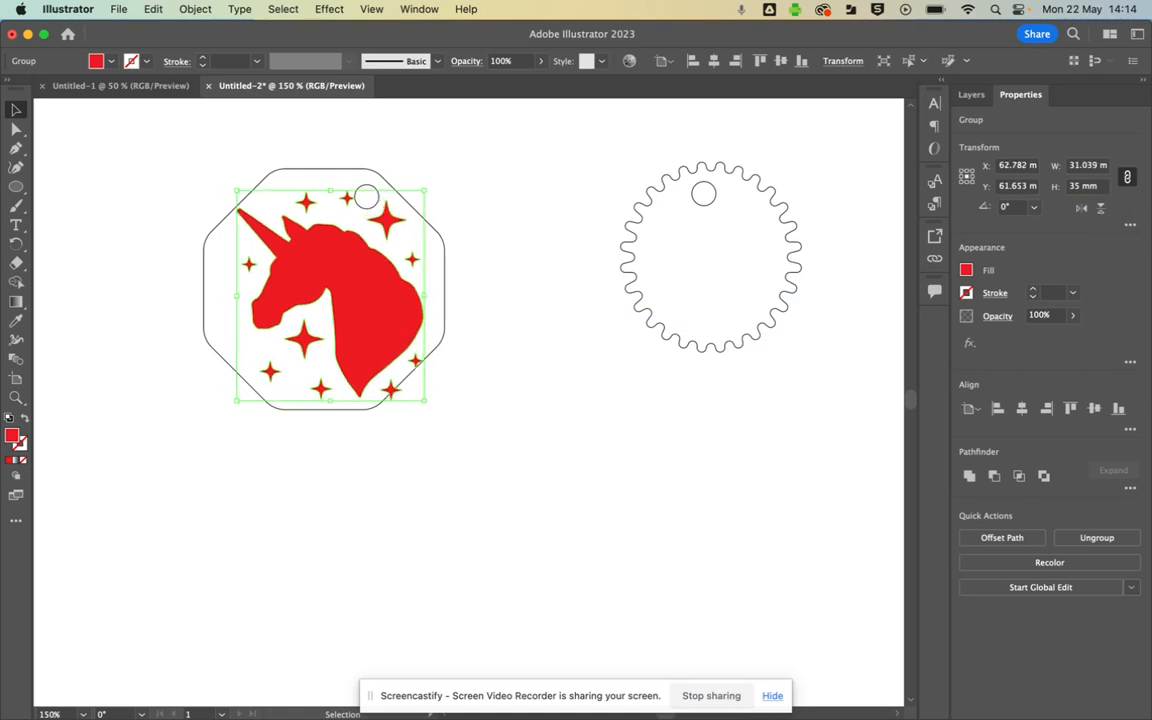
key(Down)
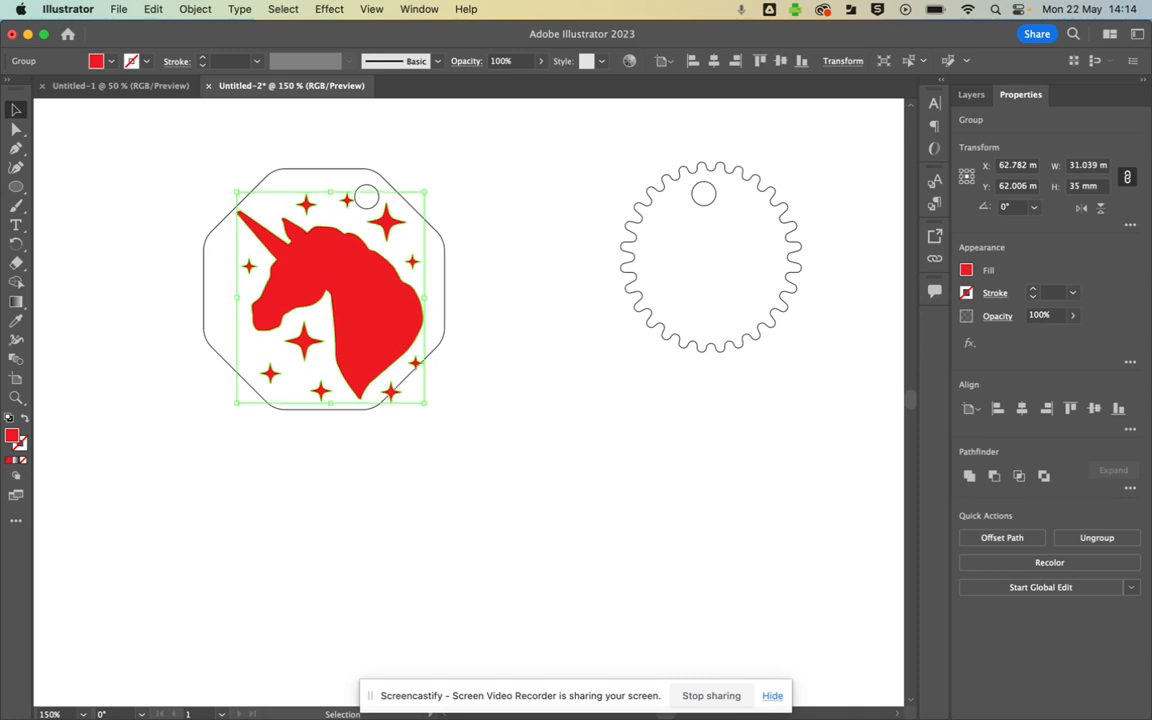
key(Left)
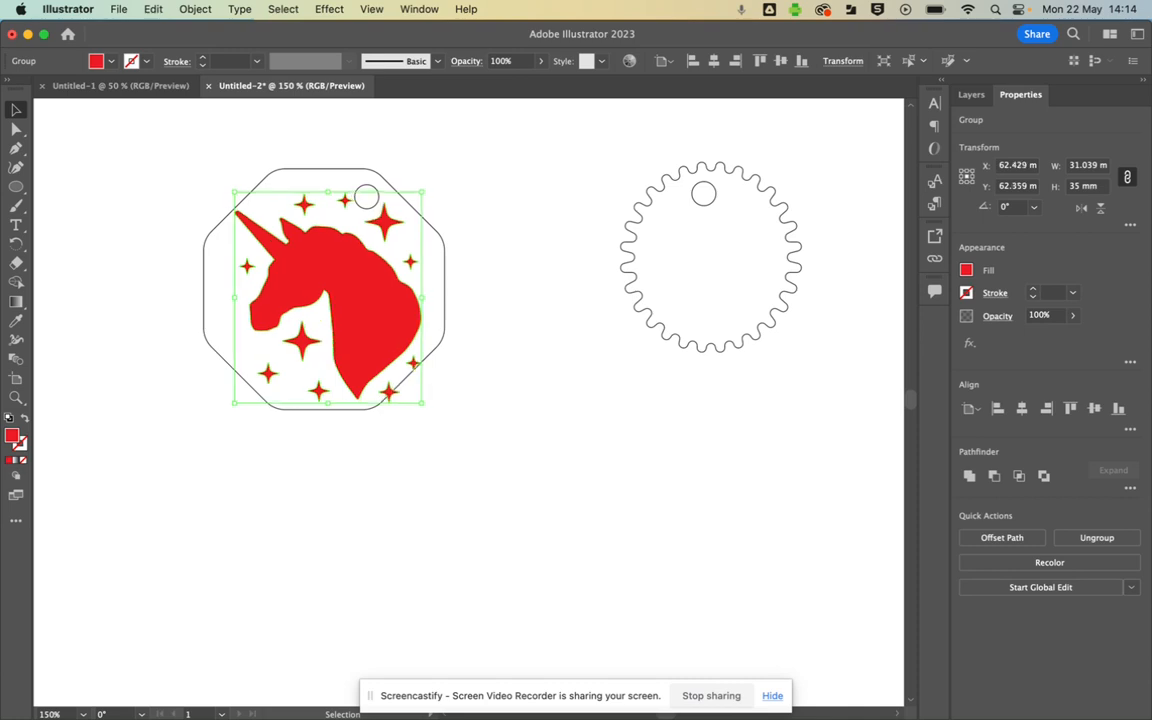
Rotate the unicorn group about 24° clockwise, then centre it and the octagonal tag on each other horizontally and vertically
drag(426, 406, 374, 430)
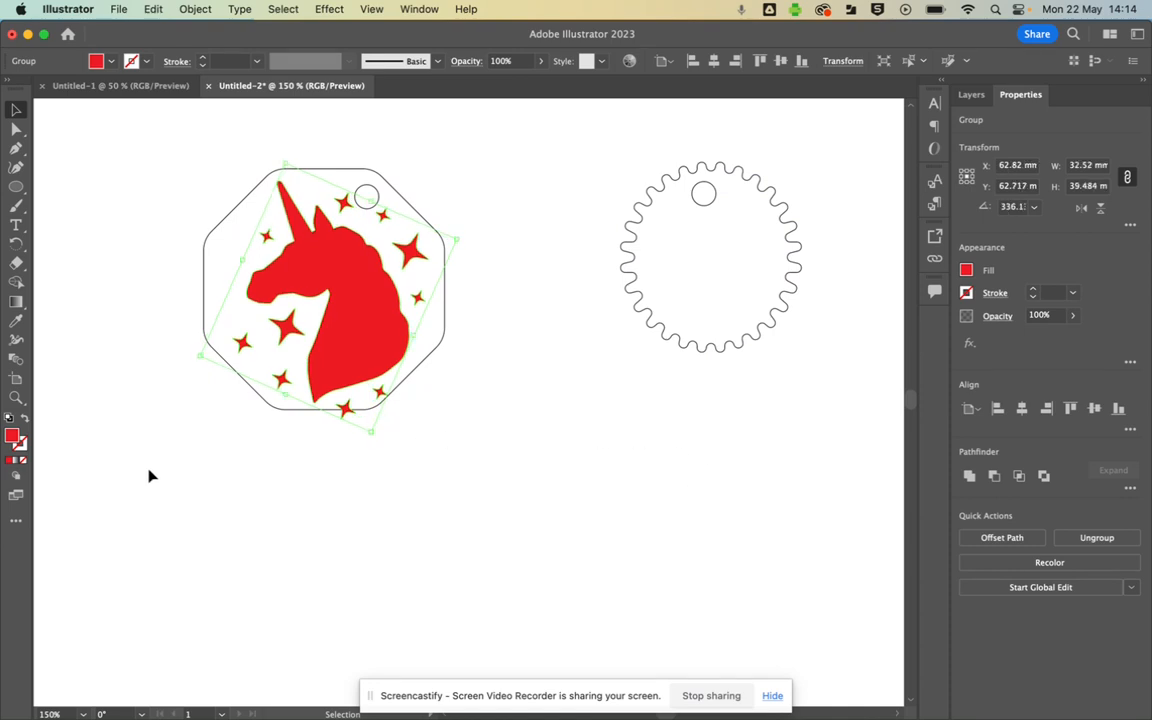
click(140, 425)
drag(120, 112, 530, 432)
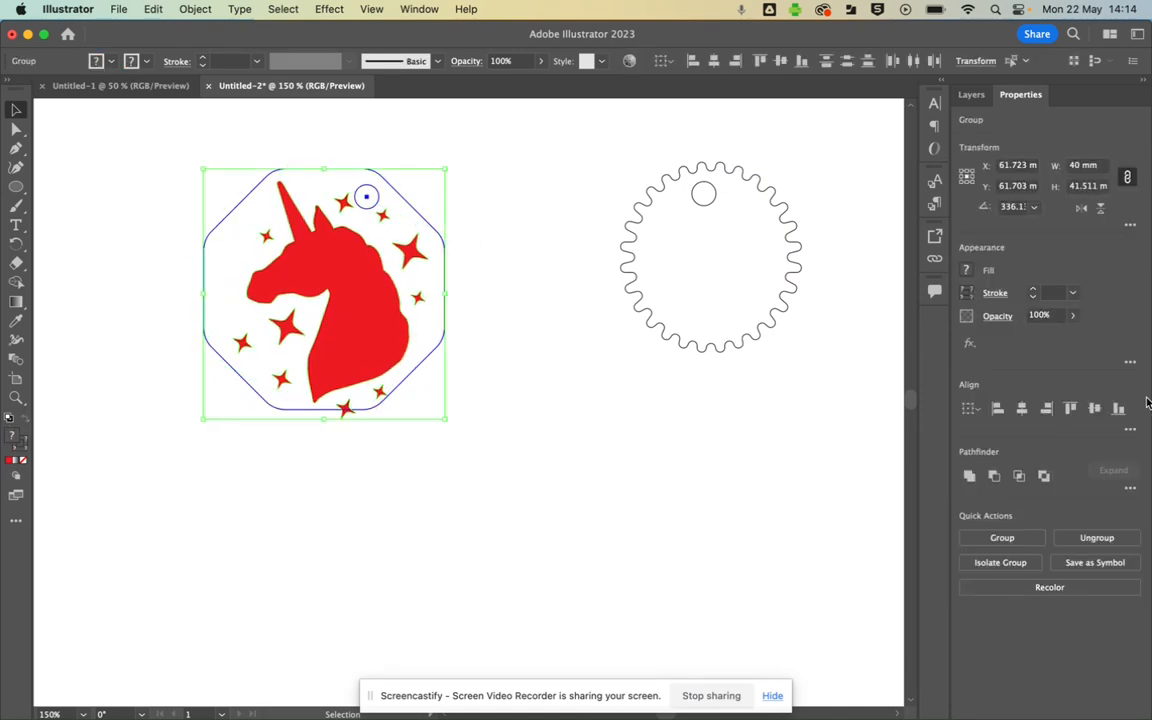
click(1020, 408)
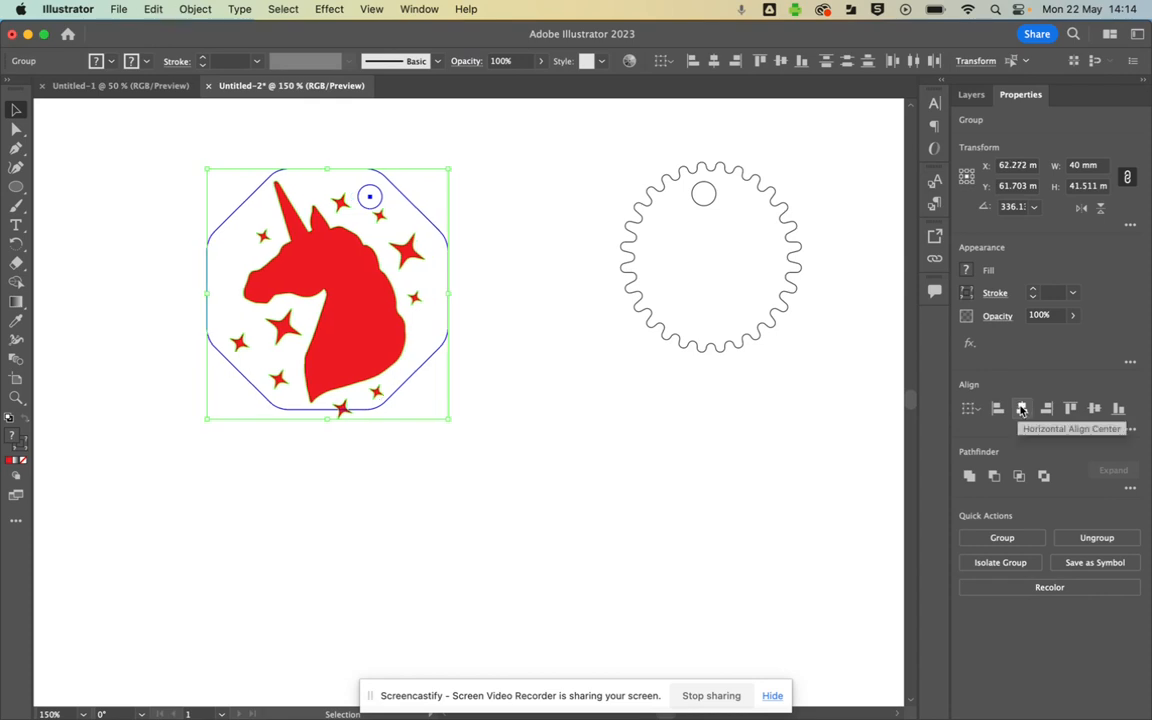
click(1094, 408)
click(643, 484)
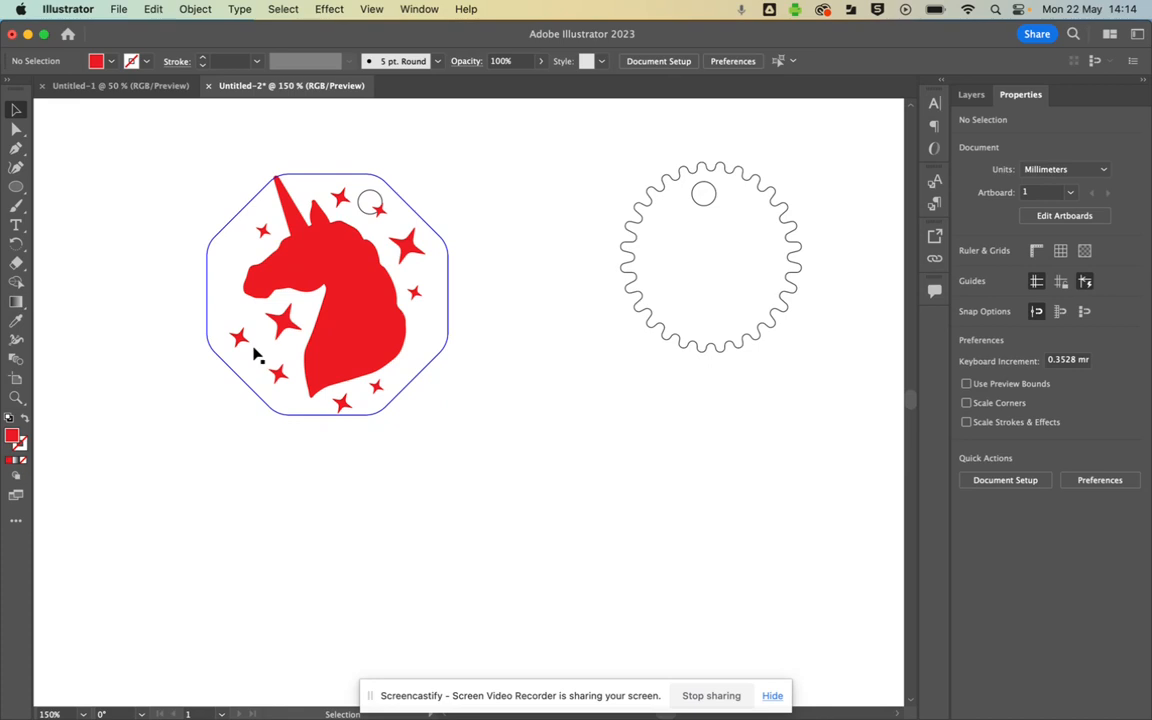
Nudge the unicorn group down about 1.4 mm inside the octagonal tag
click(316, 360)
key(Down)
key(Down)
key(Down)
key(Down)
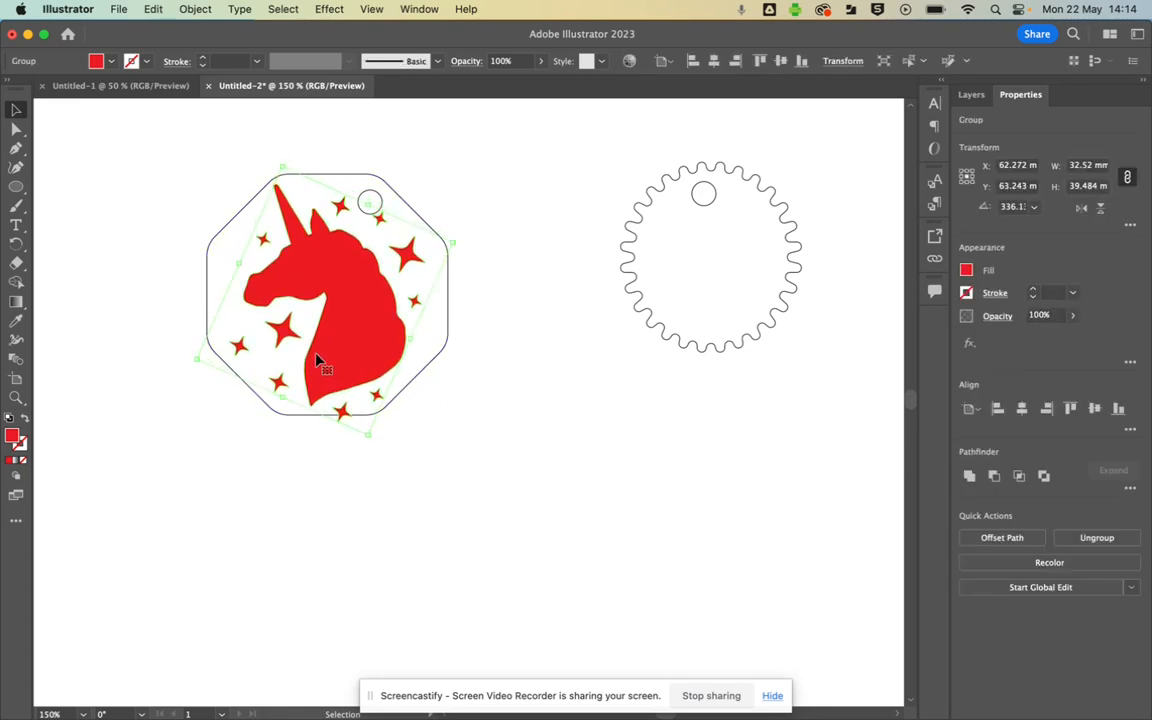
click(450, 411)
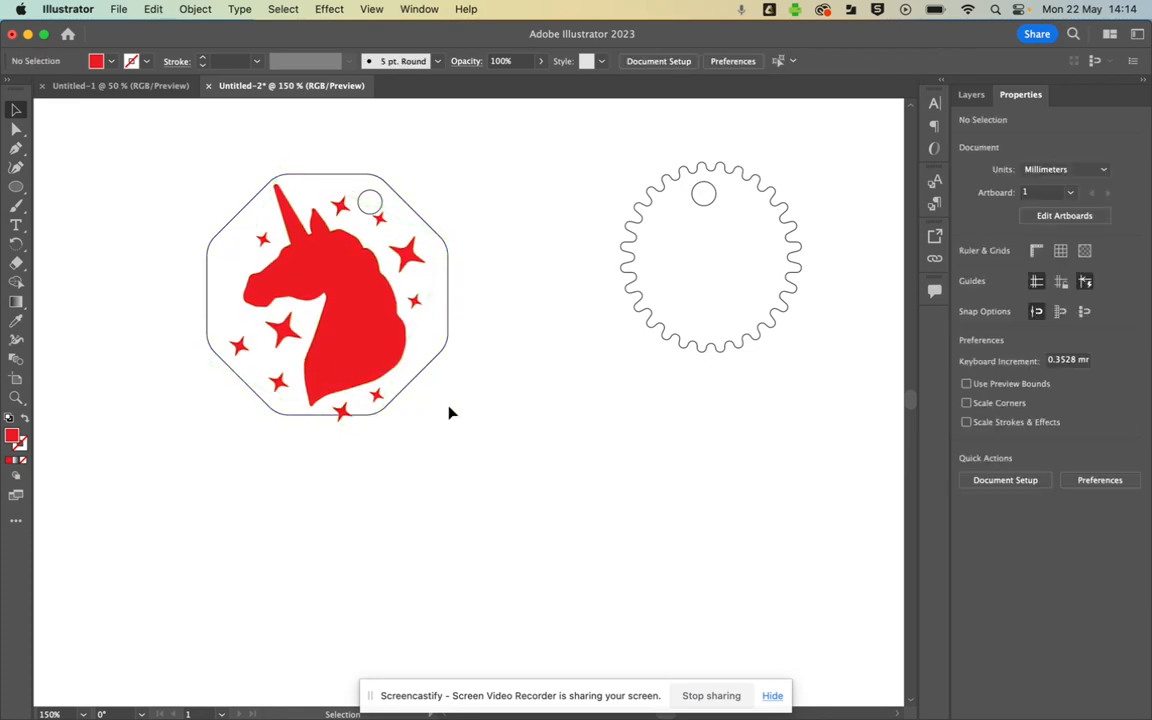
Hide and show the Raster layer and the Cut layer in turn to check the artwork on each
click(971, 94)
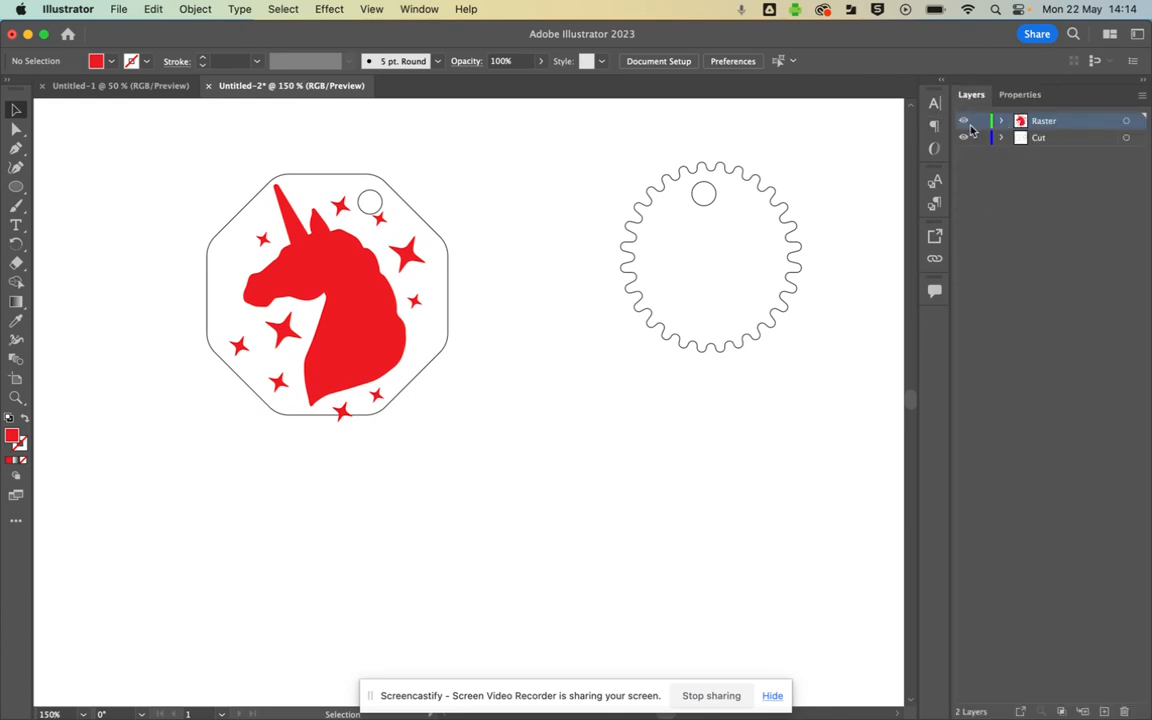
click(963, 121)
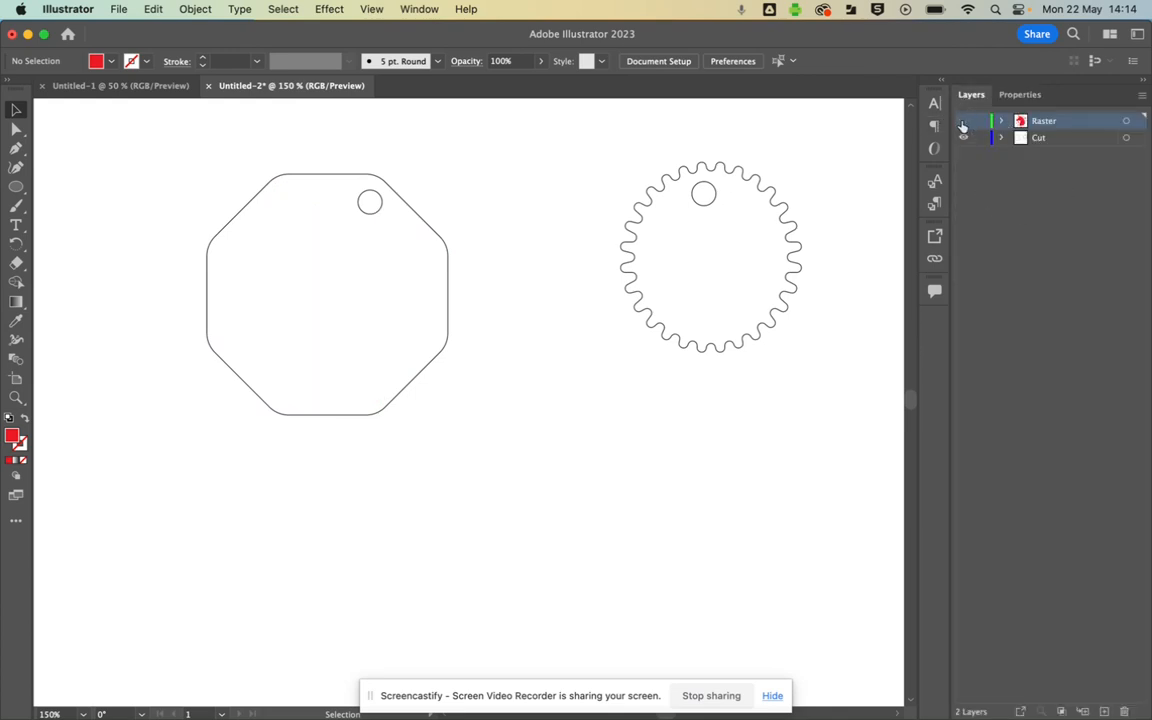
click(963, 121)
click(963, 138)
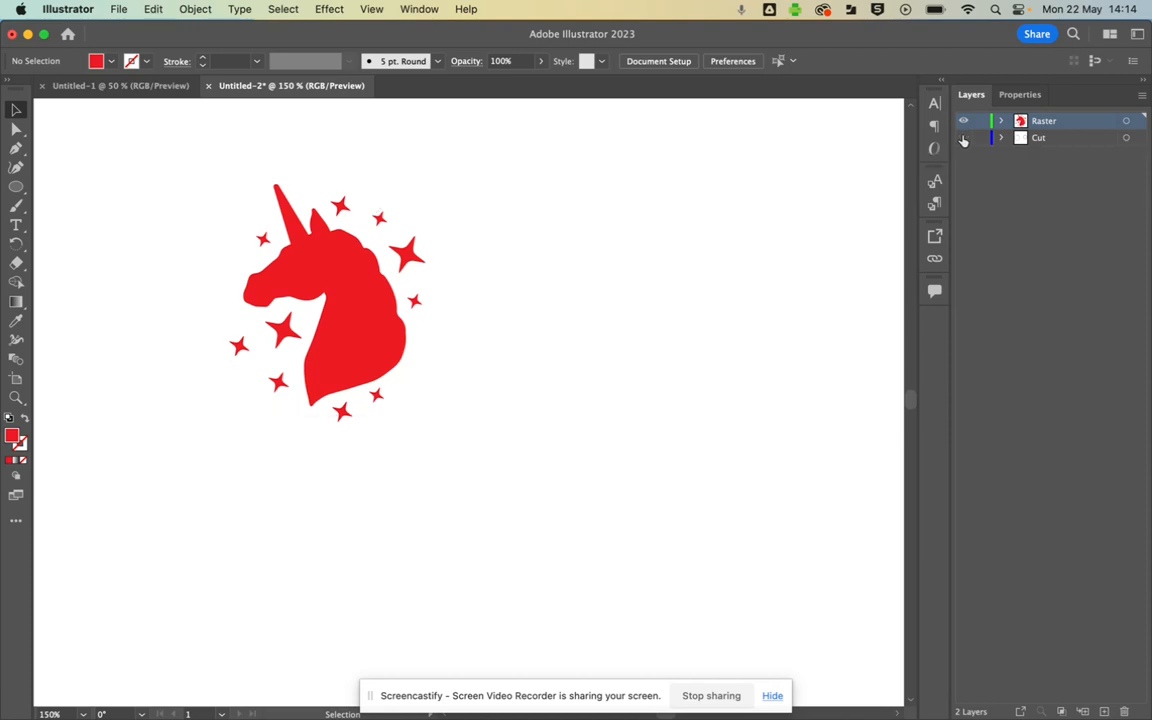
click(963, 138)
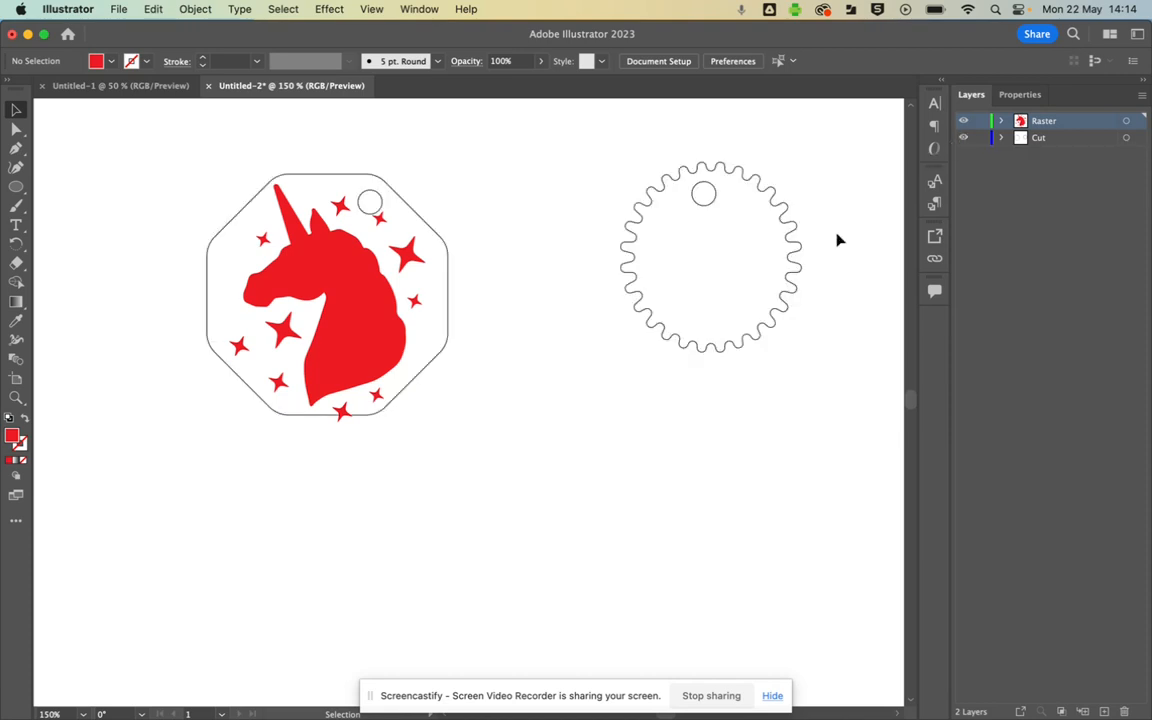
Duplicate the unicorn group onto the scalloped round tag and scale the copy to 30 mm high with proportions locked
click(380, 357)
drag(380, 357, 758, 321)
click(1024, 96)
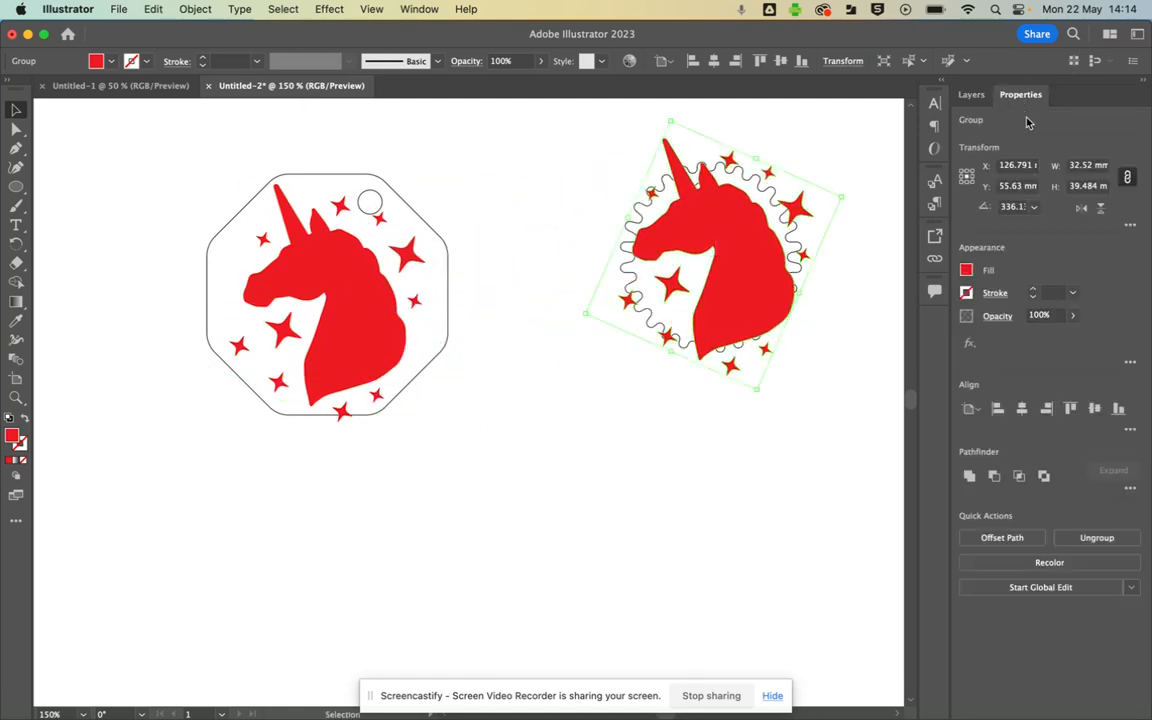
click(1081, 187)
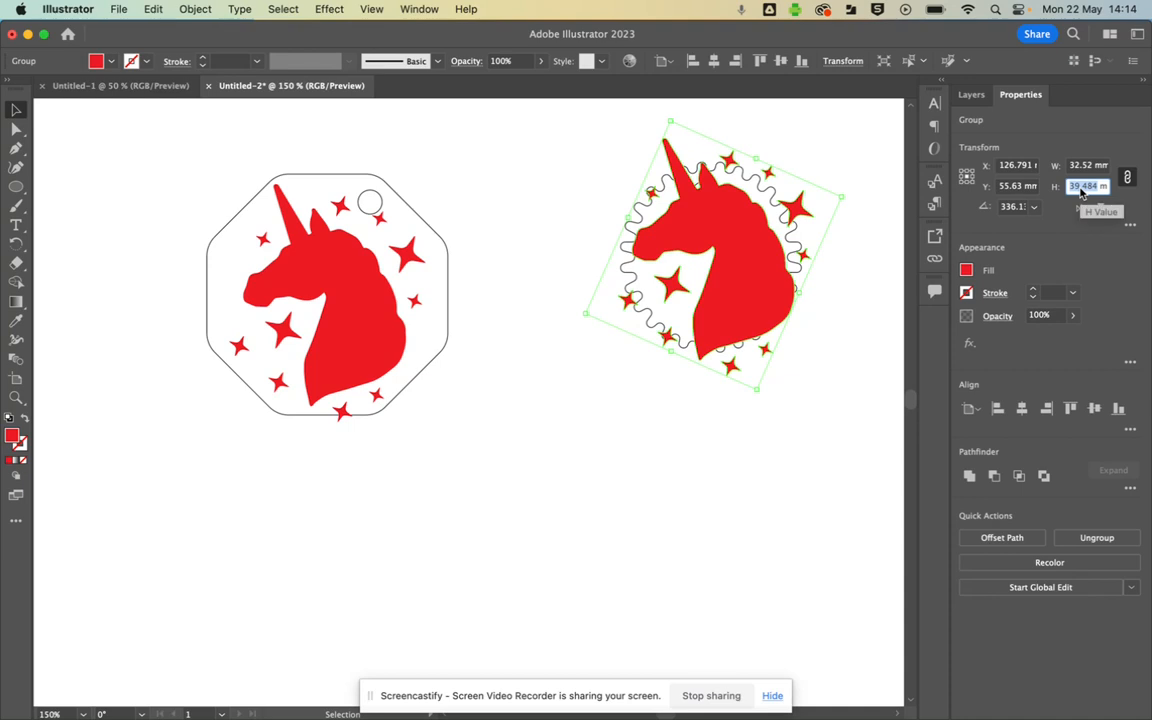
text(30)
key(Return)
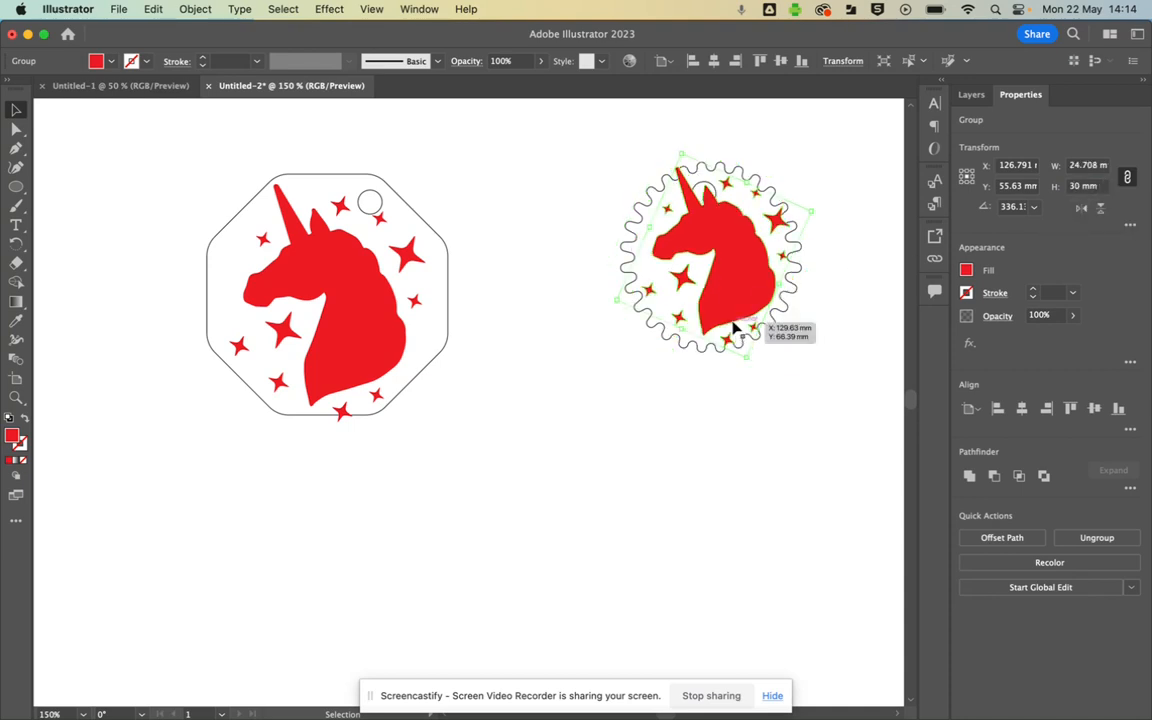
Rotate the unicorn copy on the scalloped tag to about 197° and scale it to 20 mm high
drag(816, 211, 690, 309)
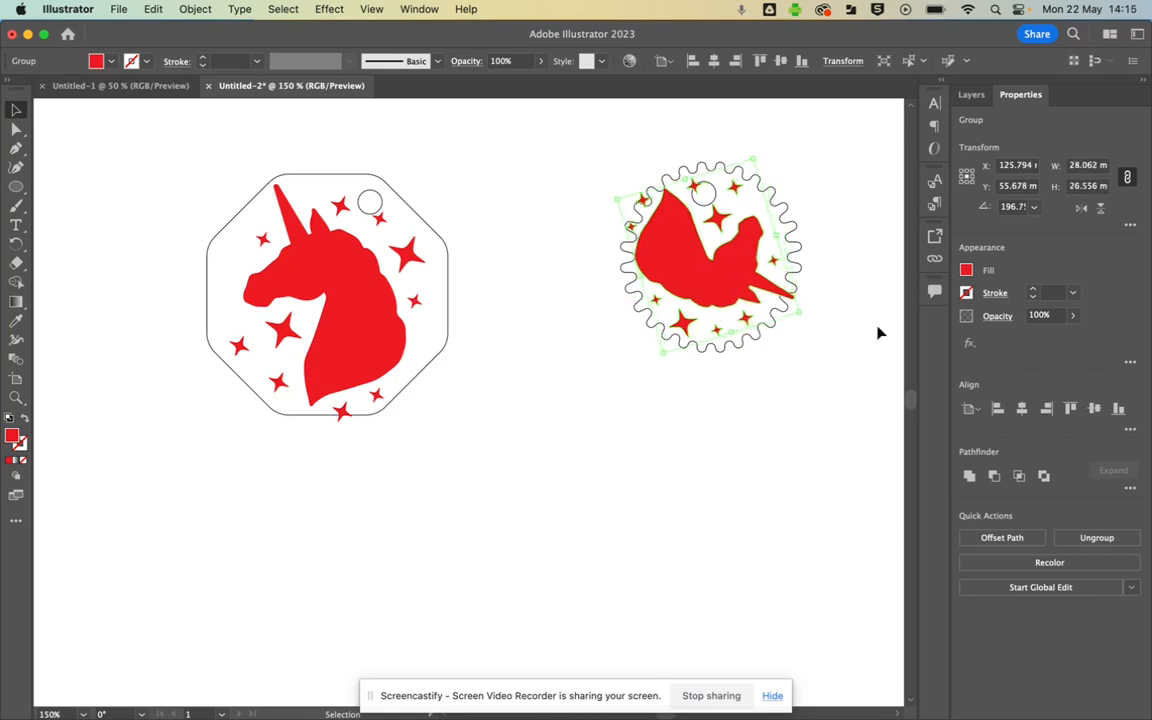
double_click(1087, 187)
text(20)
key(Return)
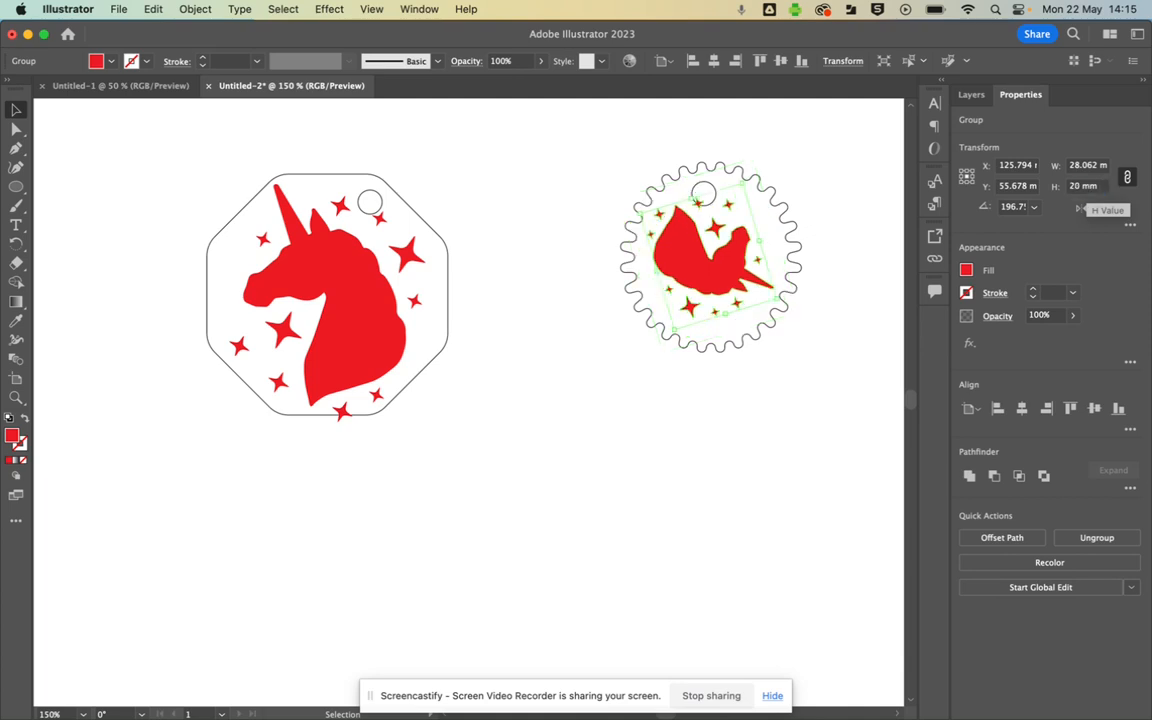
Scale the unicorn copy to 24 mm high and rotate it slightly further to about 201° inside the scalloped tag
click(1084, 187)
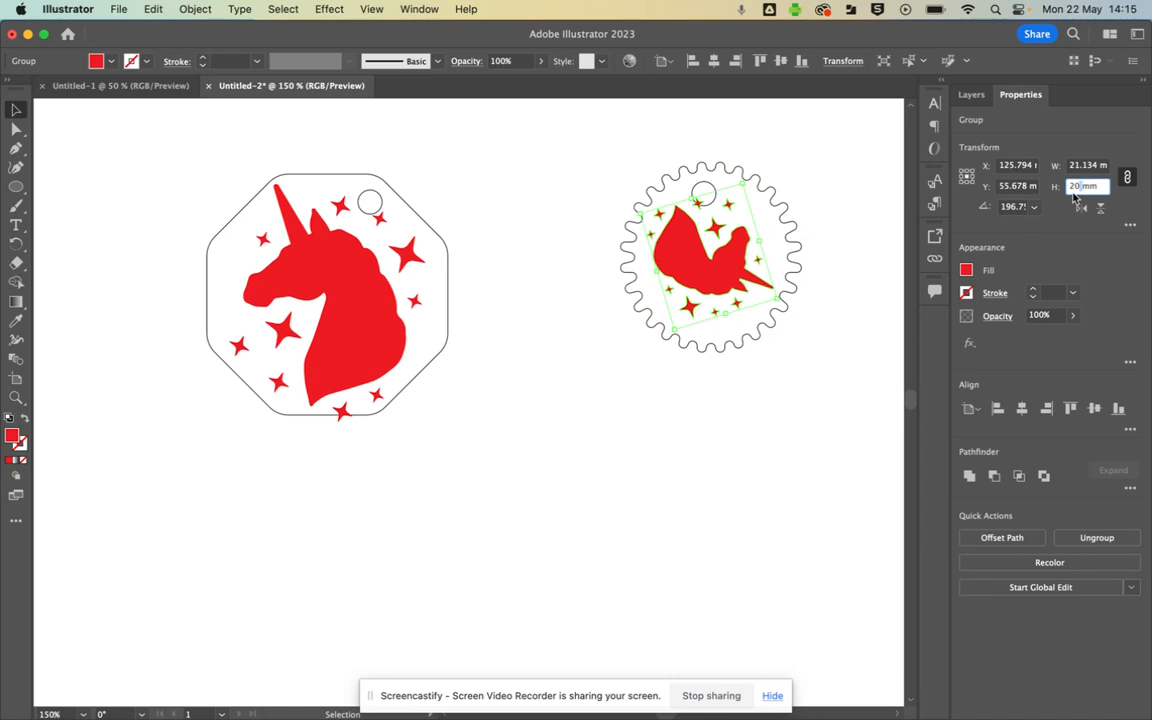
text(2)
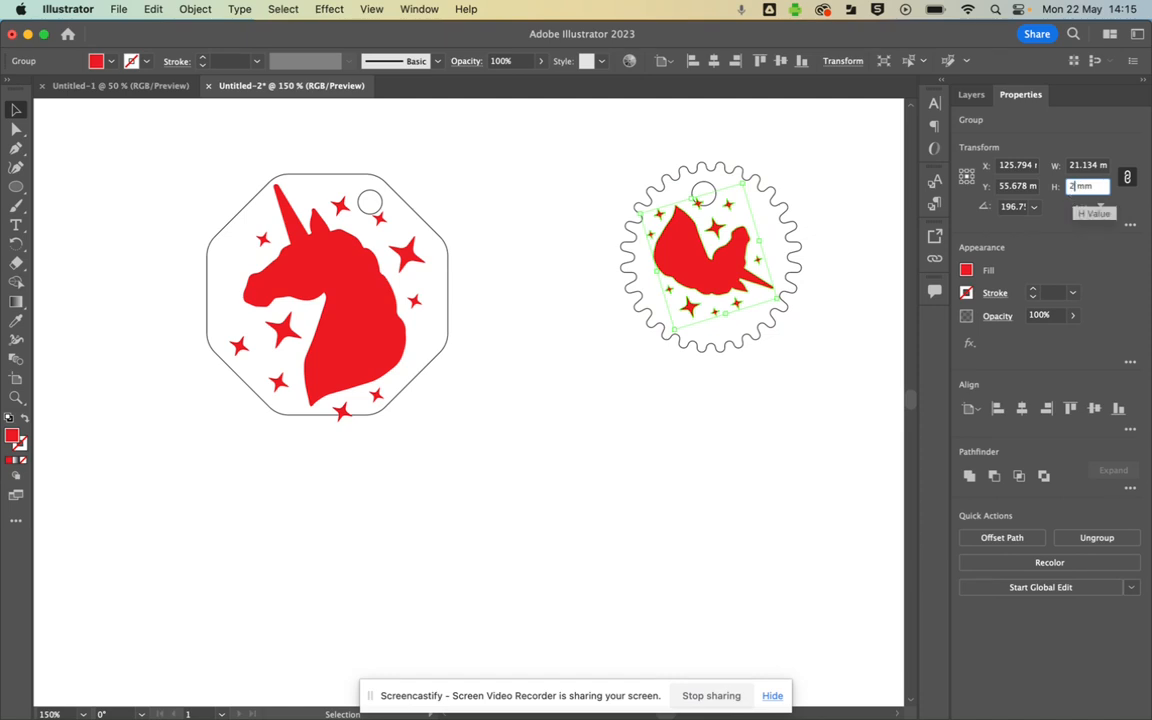
text(4)
key(Return)
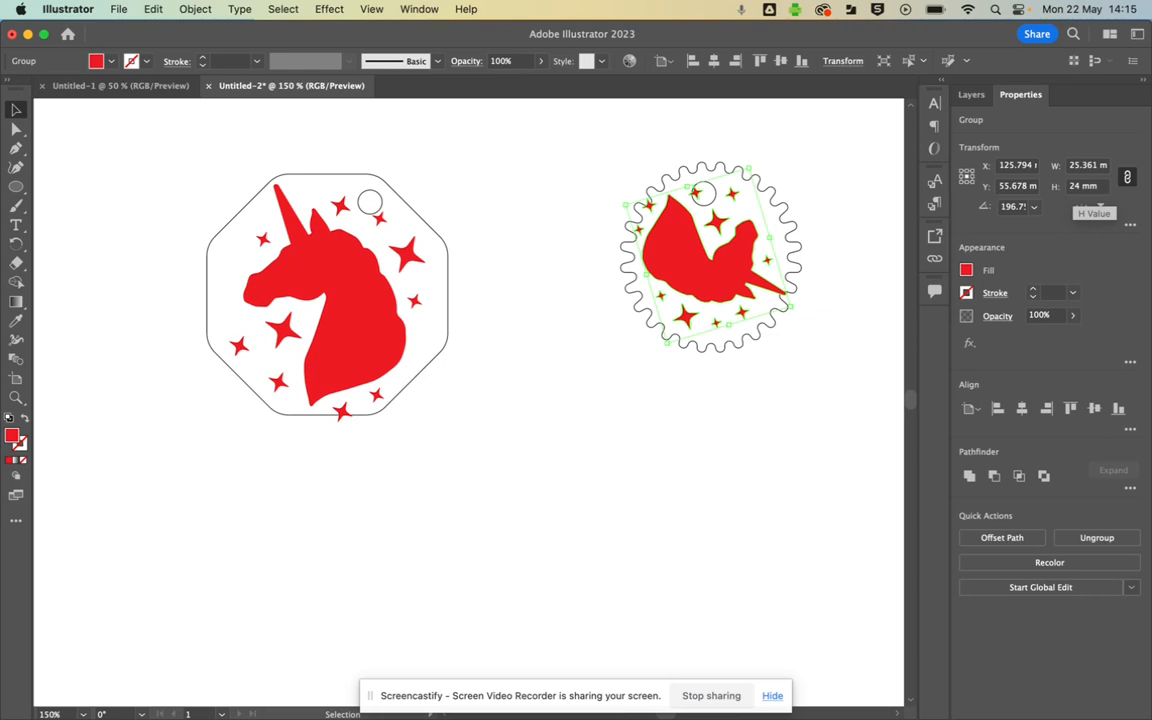
drag(792, 311, 805, 307)
click(836, 321)
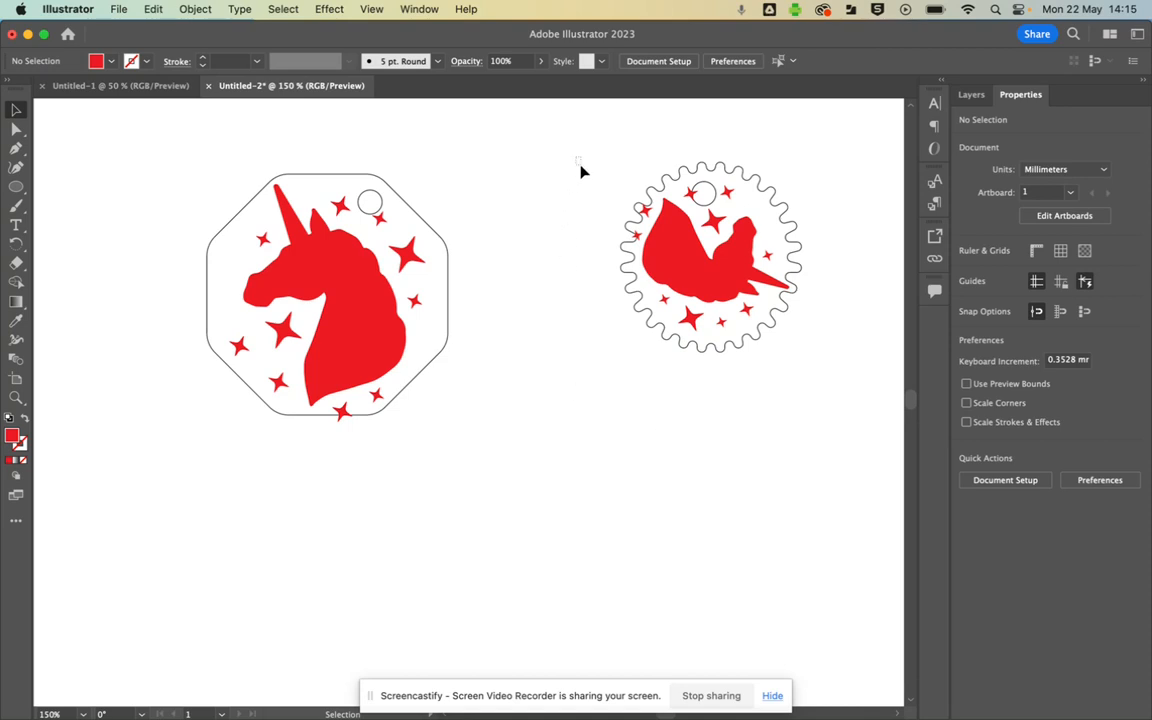
Move the octagonal tag together with its unicorn into the upper-left corner of the artboard
drag(519, 143, 620, 273)
click(525, 375)
scroll(520, 355, up, 5)
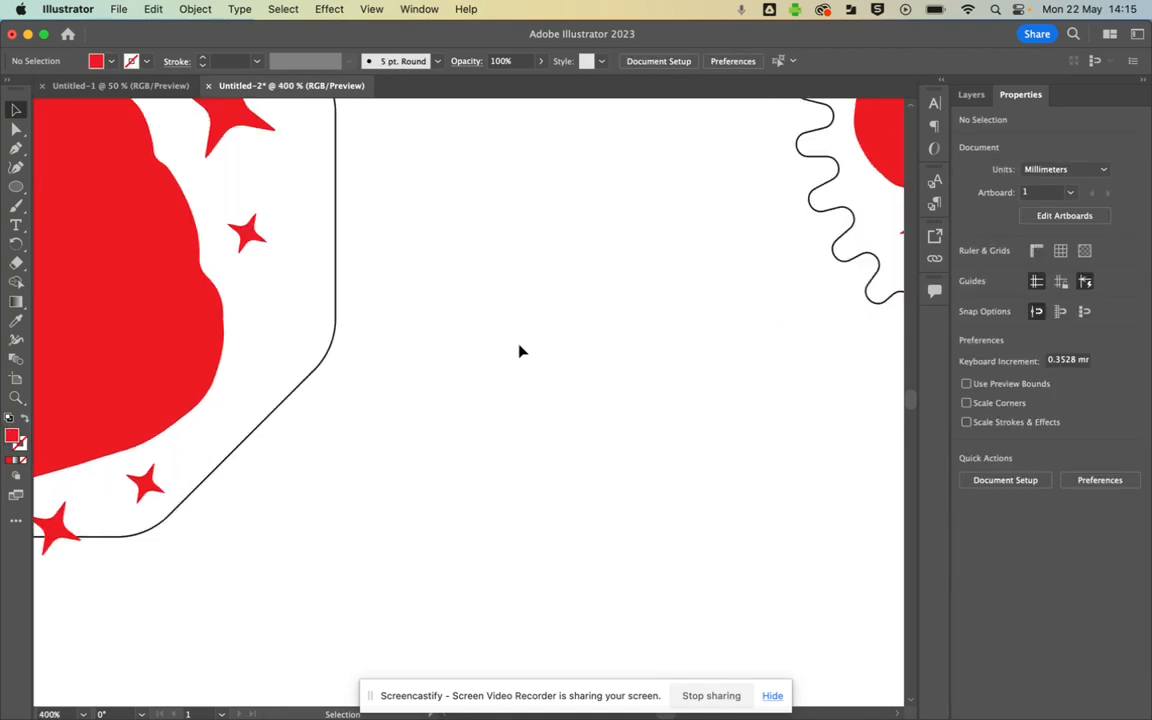
scroll(519, 350, down, 8)
scroll(525, 340, down, 2)
drag(390, 271, 530, 412)
drag(463, 362, 392, 291)
click(401, 326)
Move the scalloped tag and its unicorn copy close beside the octagonal tag on its right
drag(539, 260, 654, 384)
drag(594, 329, 471, 264)
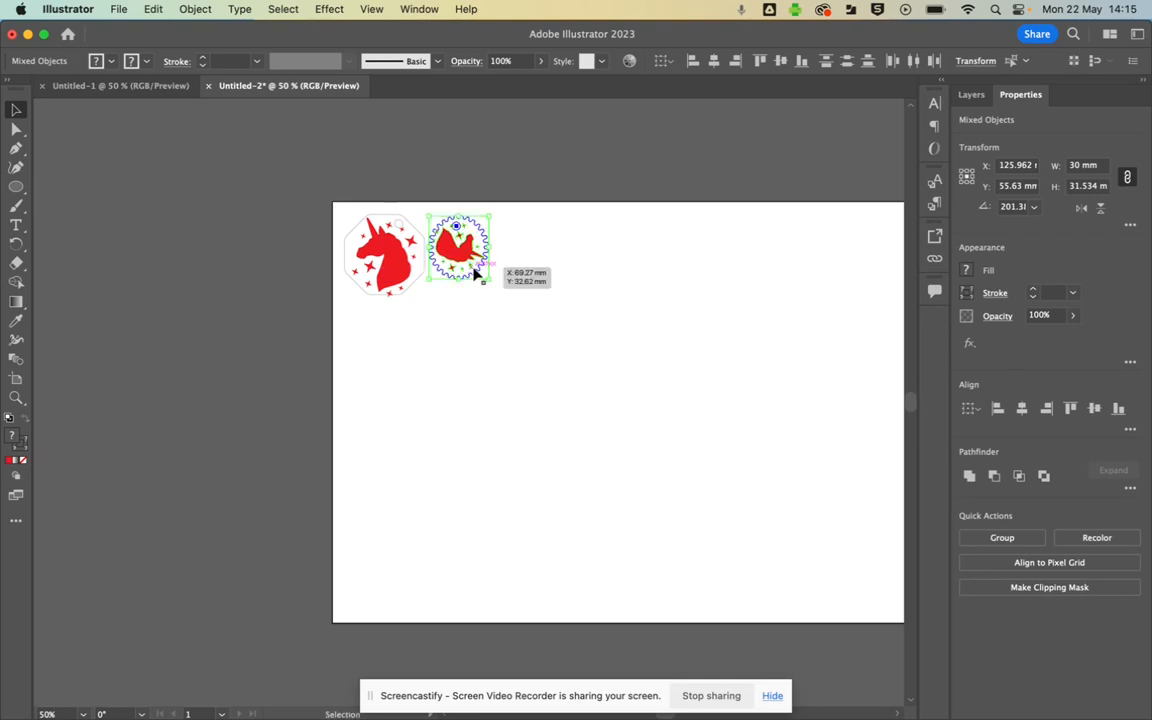
click(540, 325)
Save the document in Downloads as an Adobe Illustrator (ai) file named with the teacher's name followed by "keychain"
click(118, 9)
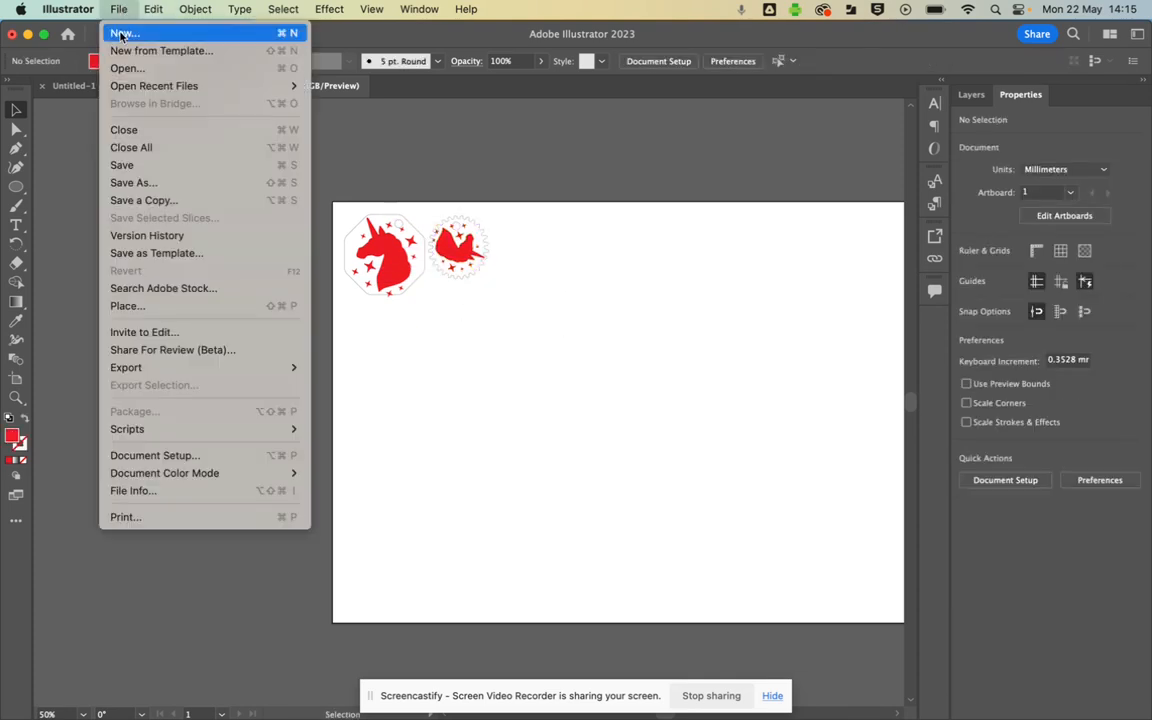
click(136, 181)
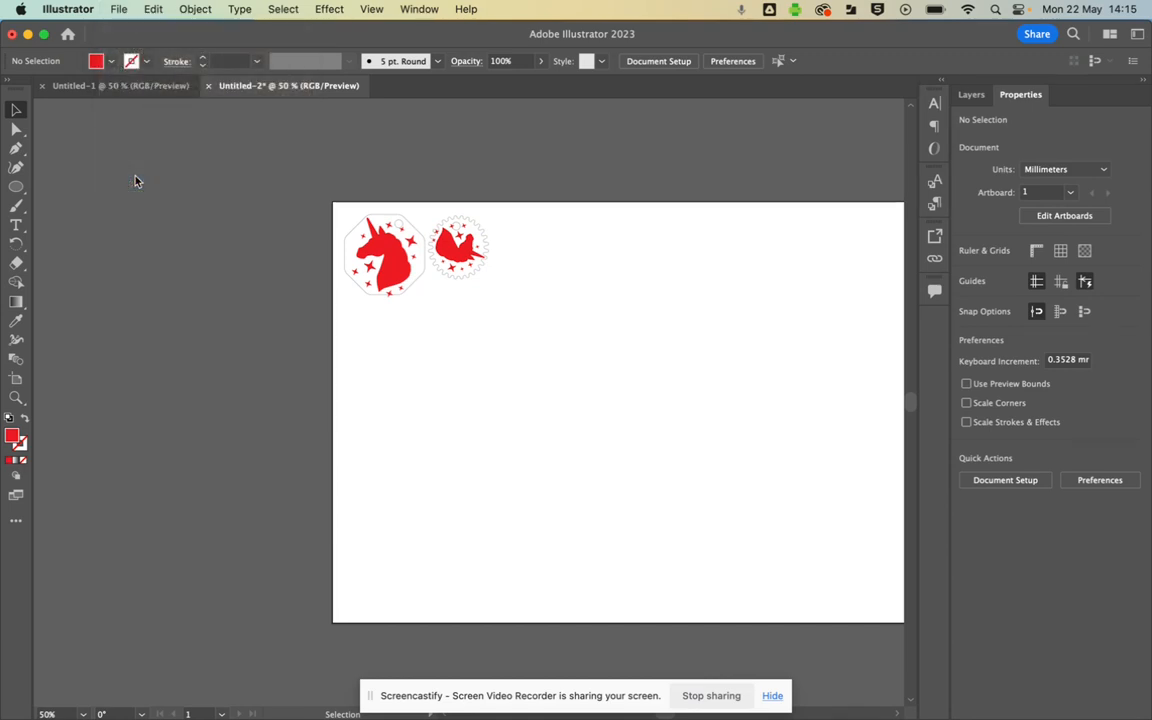
click(669, 535)
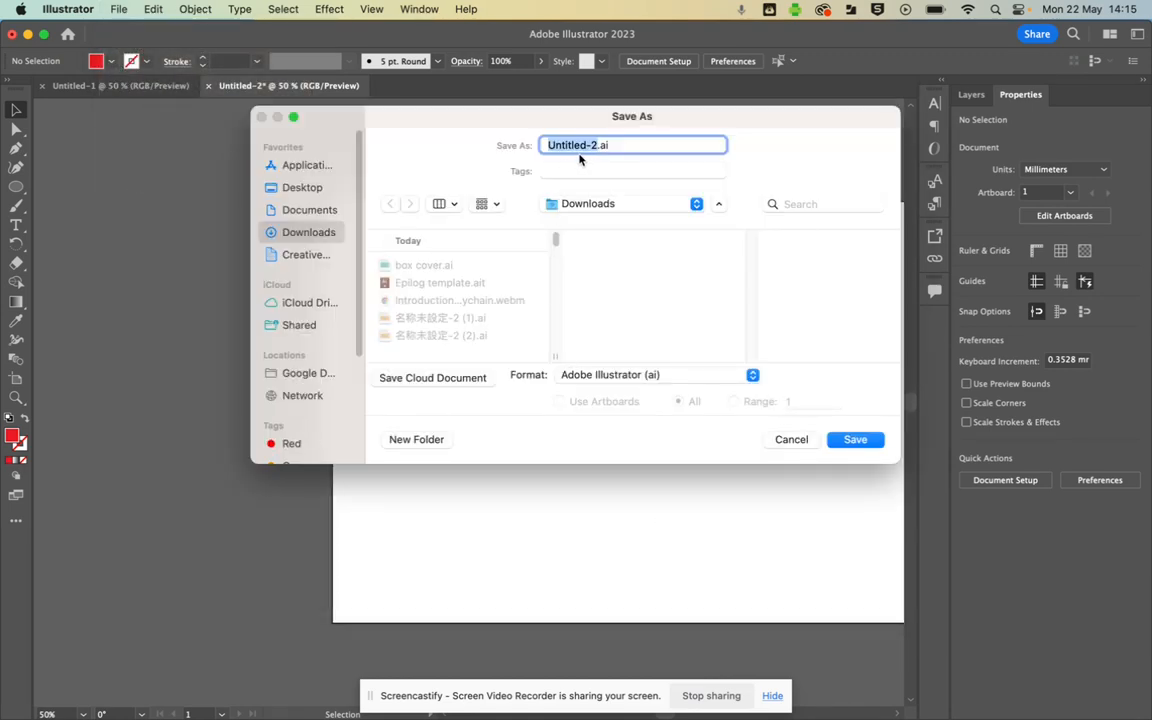
text(MrDaweskeychain)
click(850, 440)
click(764, 607)
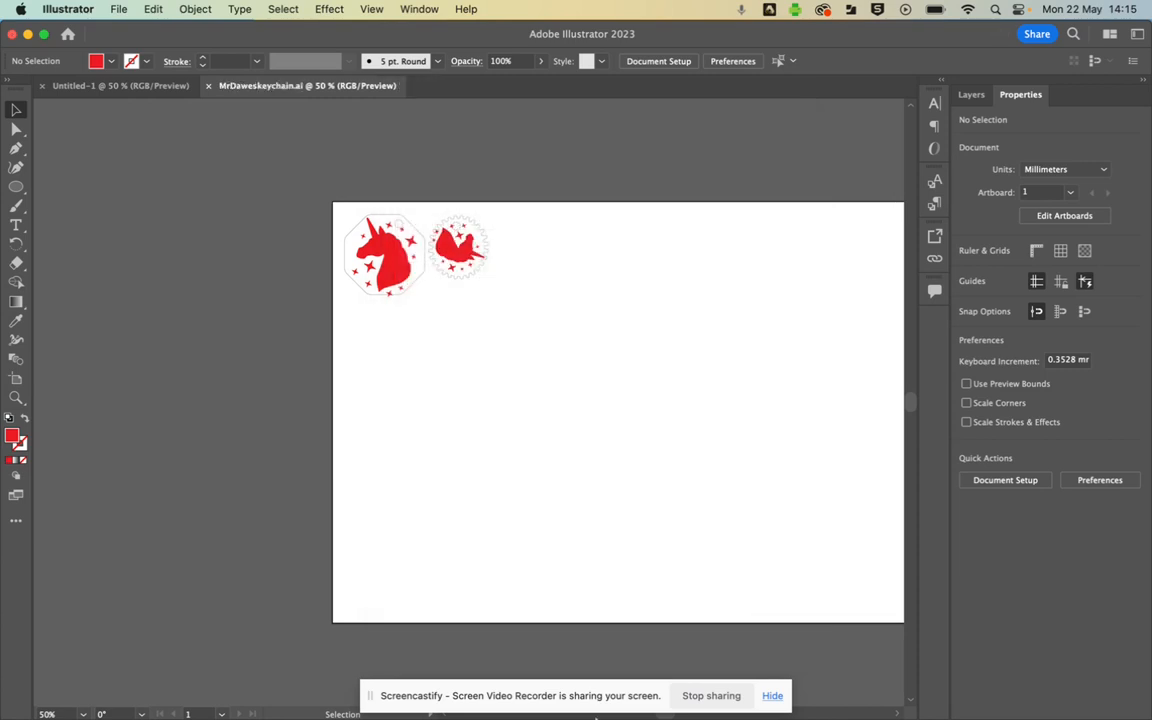
Switch to Google Chrome and open the Lasercutter job request form from the Google Classroom classwork materials
mouse_move(576, 712)
click(389, 679)
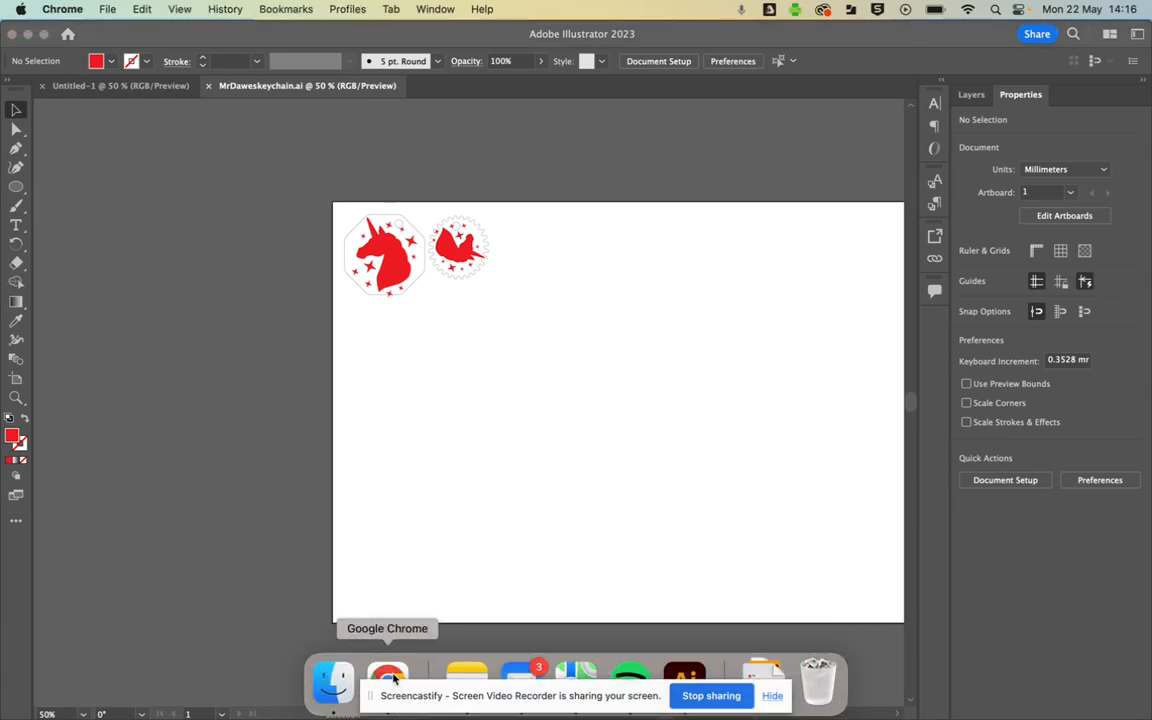
click(391, 682)
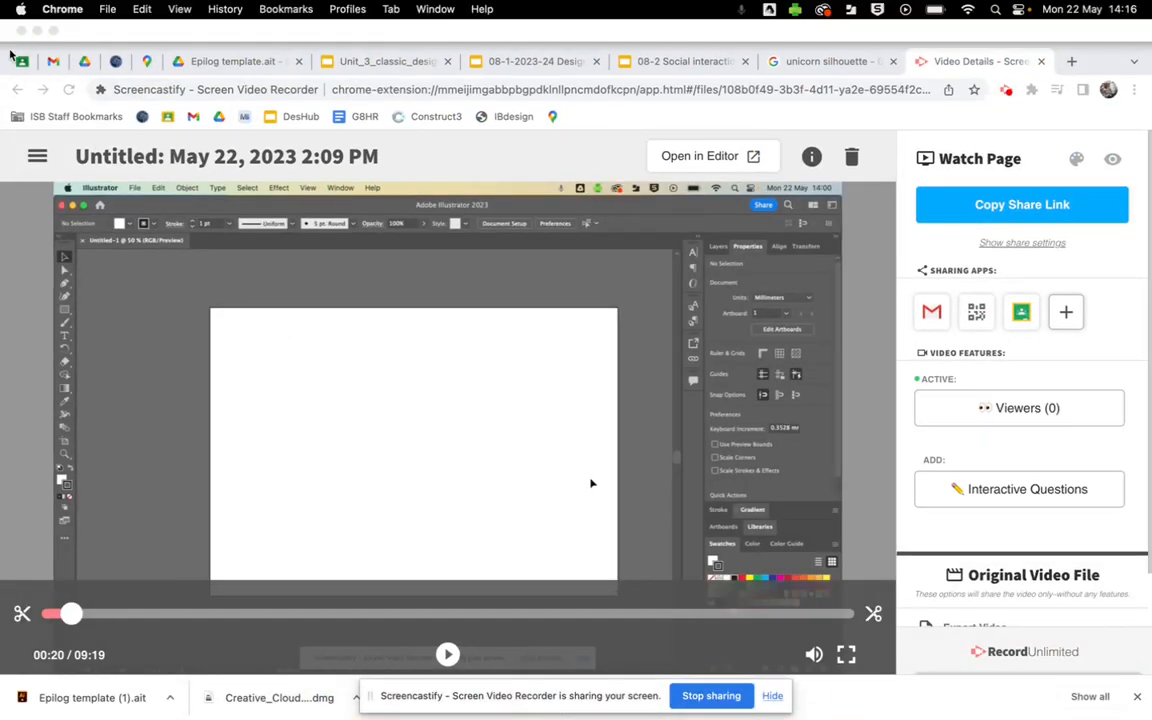
click(22, 27)
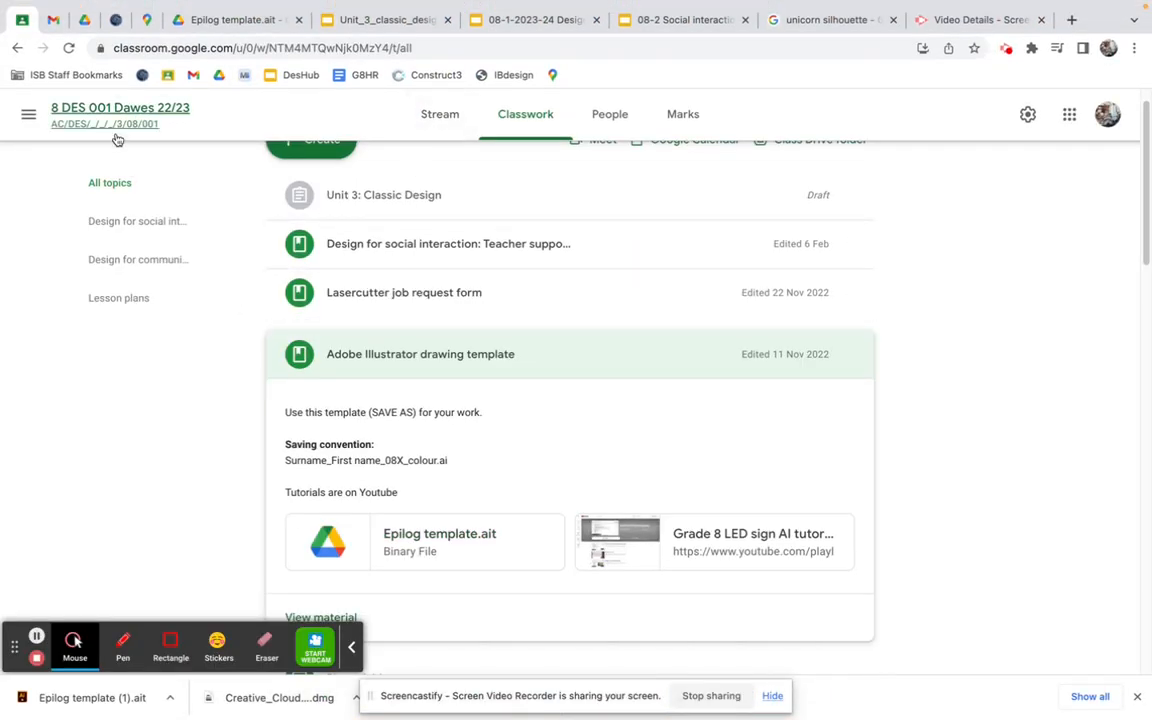
click(424, 366)
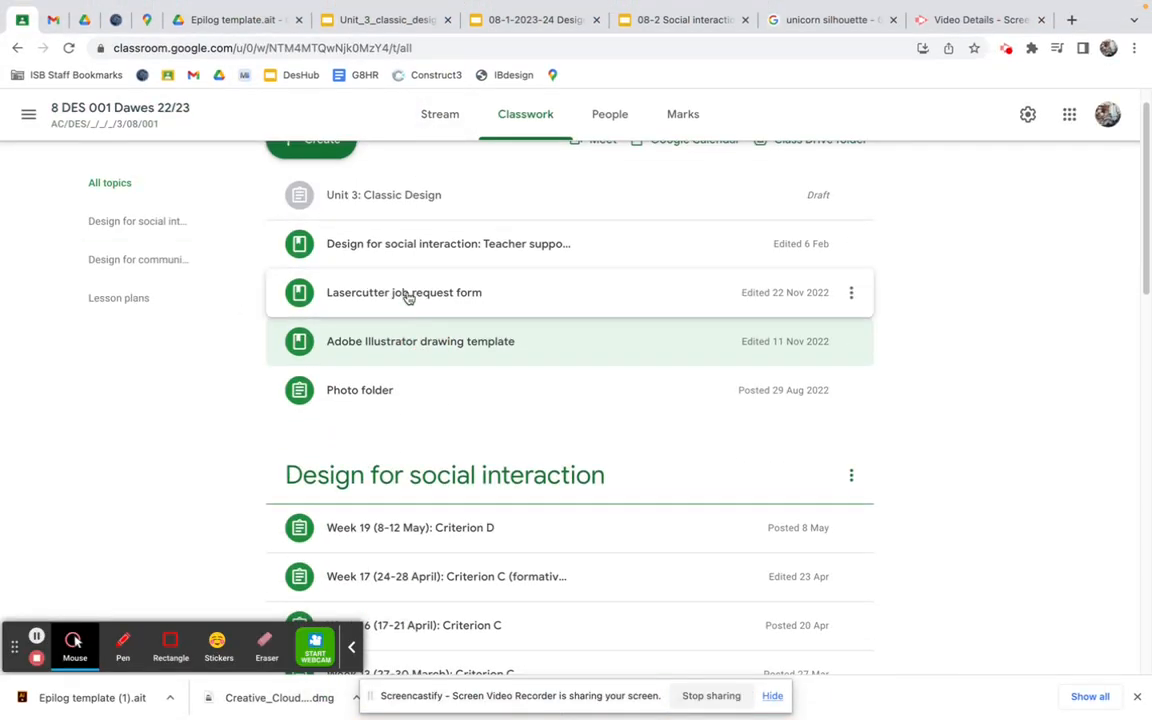
click(406, 298)
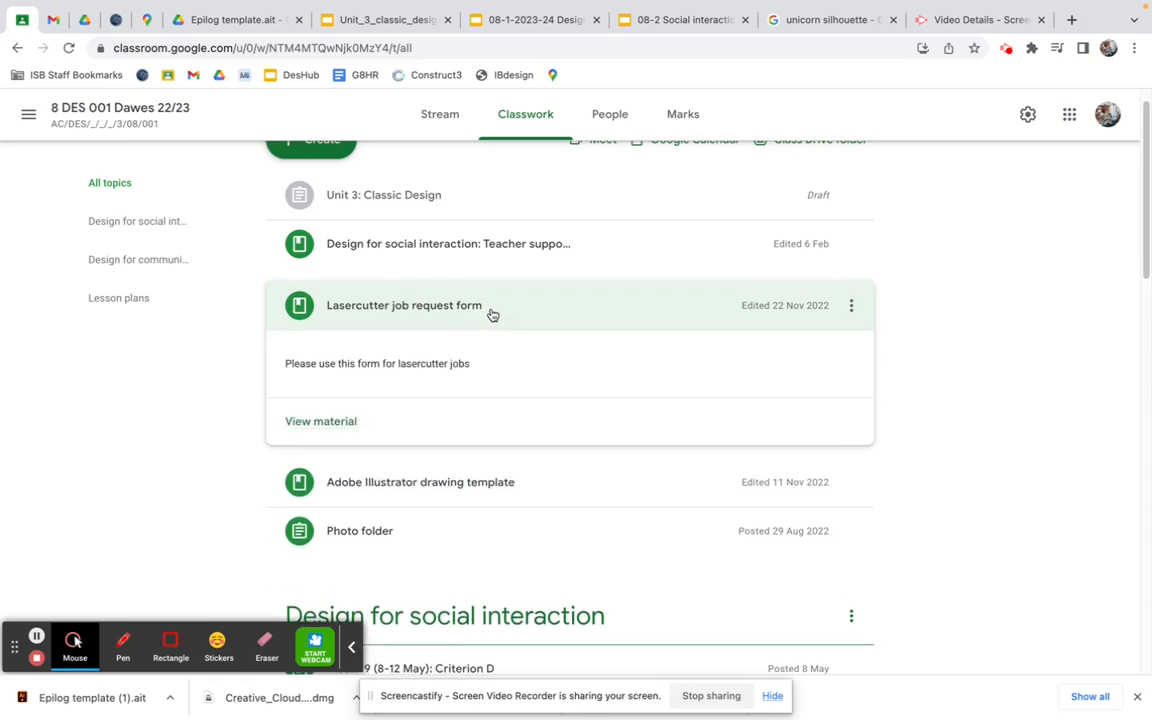
click(322, 423)
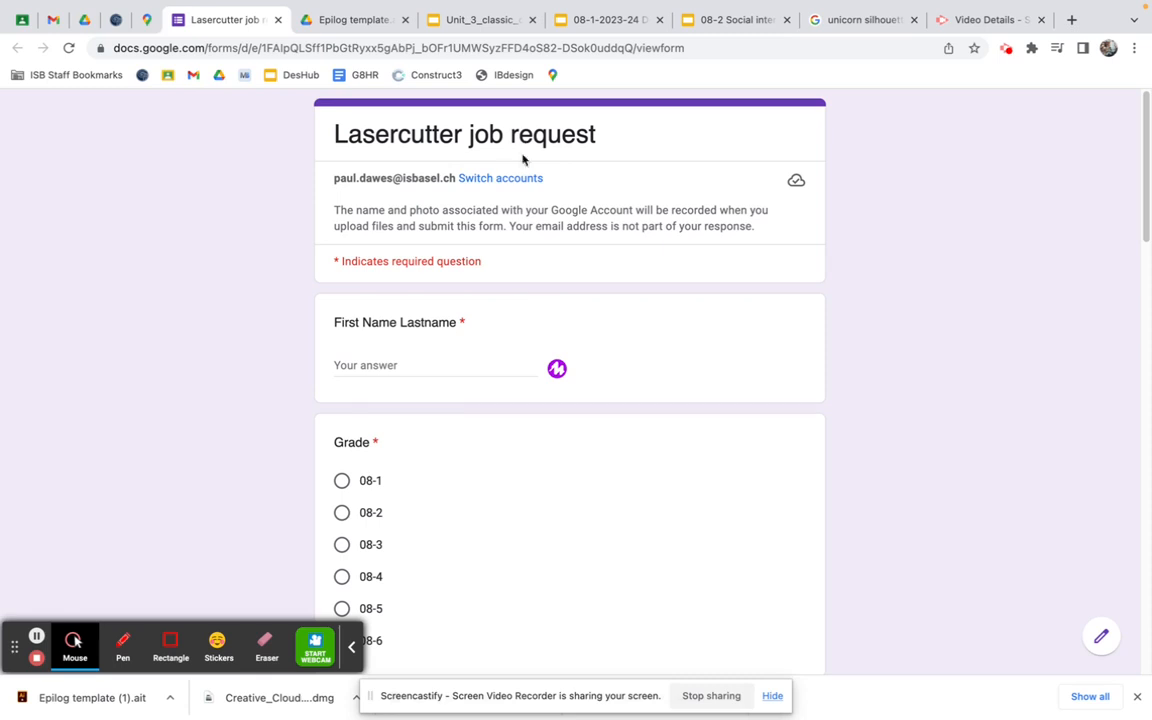
Enter the requester's name in the job request form and choose grade 08-1
click(399, 365)
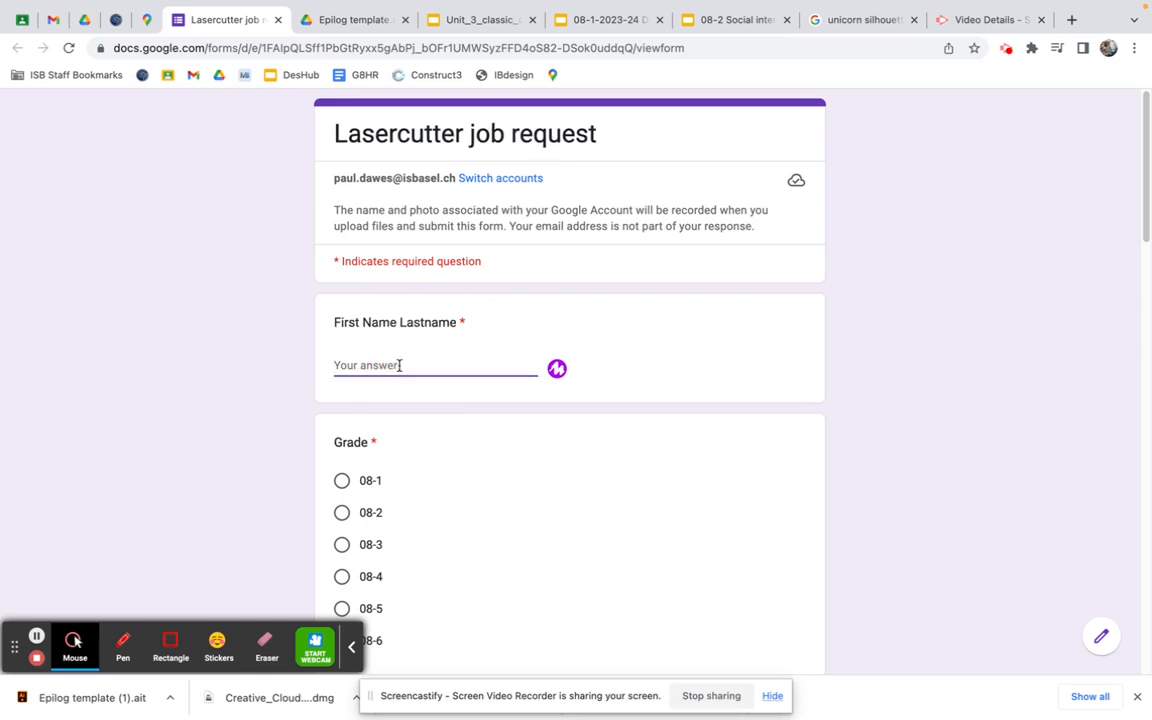
text(Mr Daw)
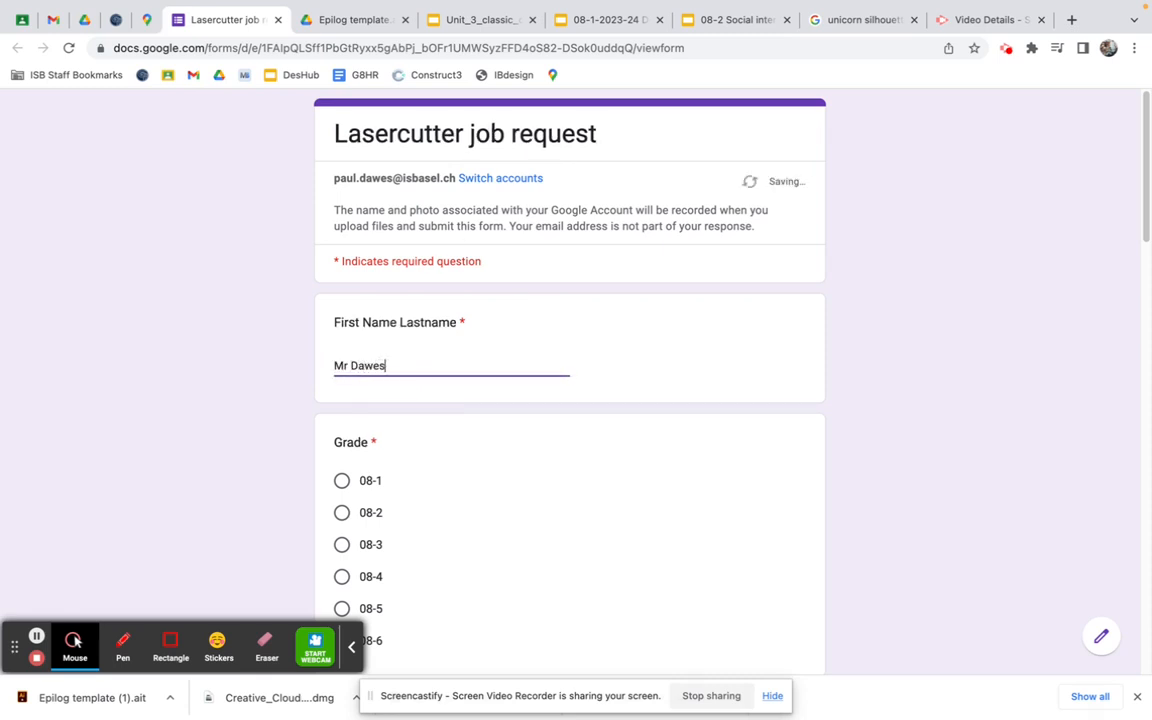
text(es)
click(342, 481)
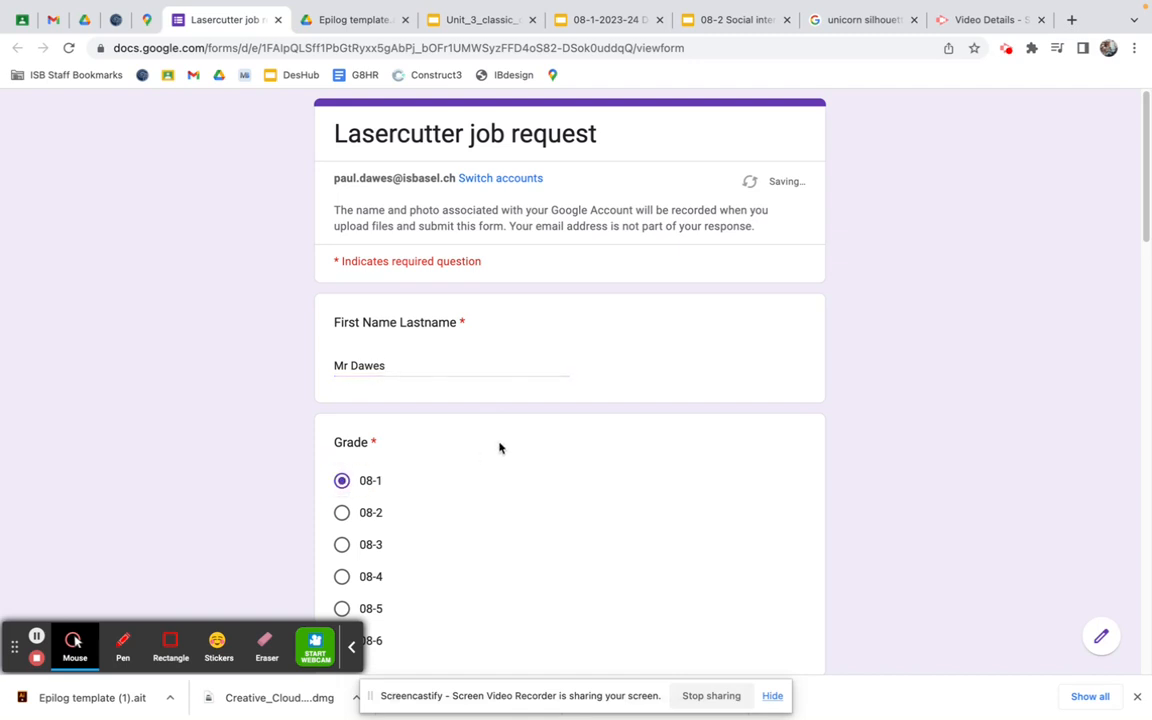
Choose Fluoro.Green as the material colour in the job request form
scroll(500, 447, down, 3)
scroll(468, 401, down, 2)
scroll(455, 406, down, 1)
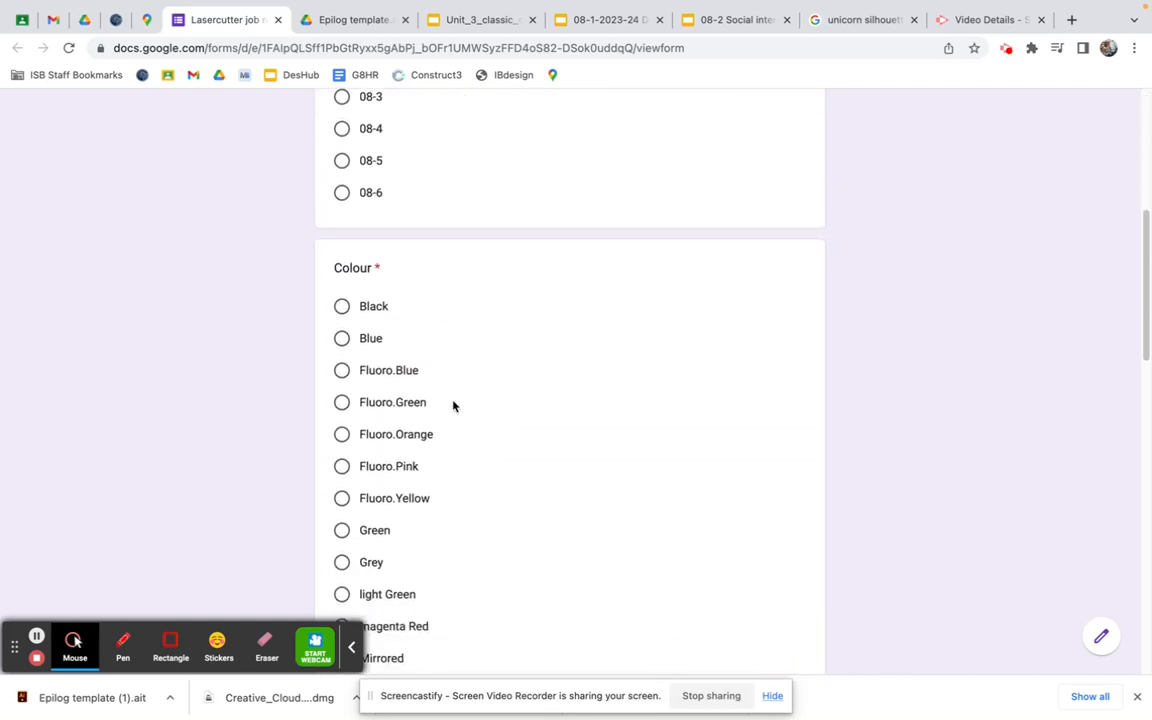
click(342, 402)
Answer Yes to both the Layers check and the Holes check questions
scroll(537, 437, down, 3)
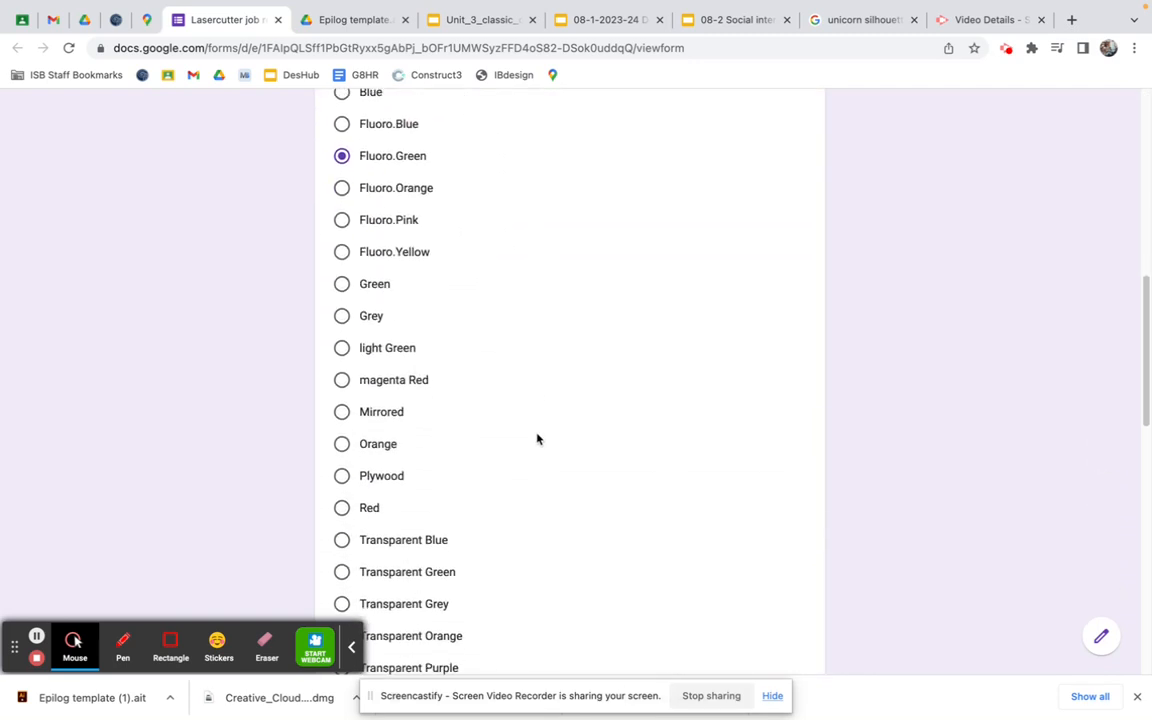
scroll(537, 439, down, 5)
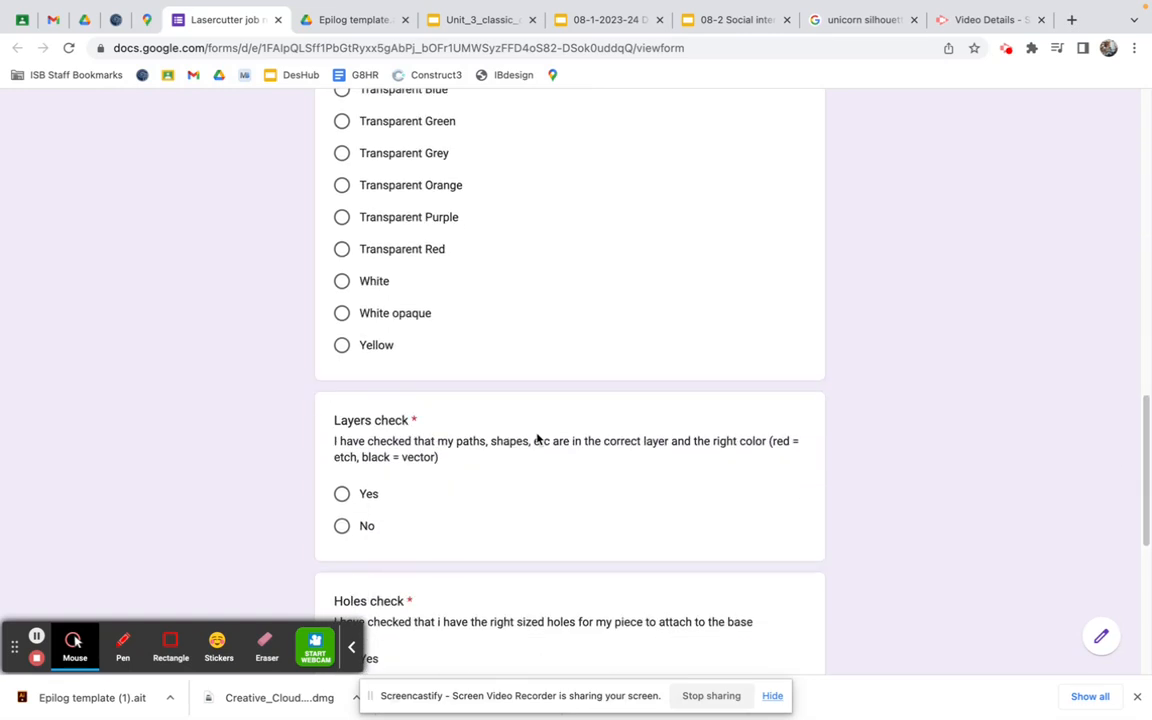
scroll(537, 439, down, 1)
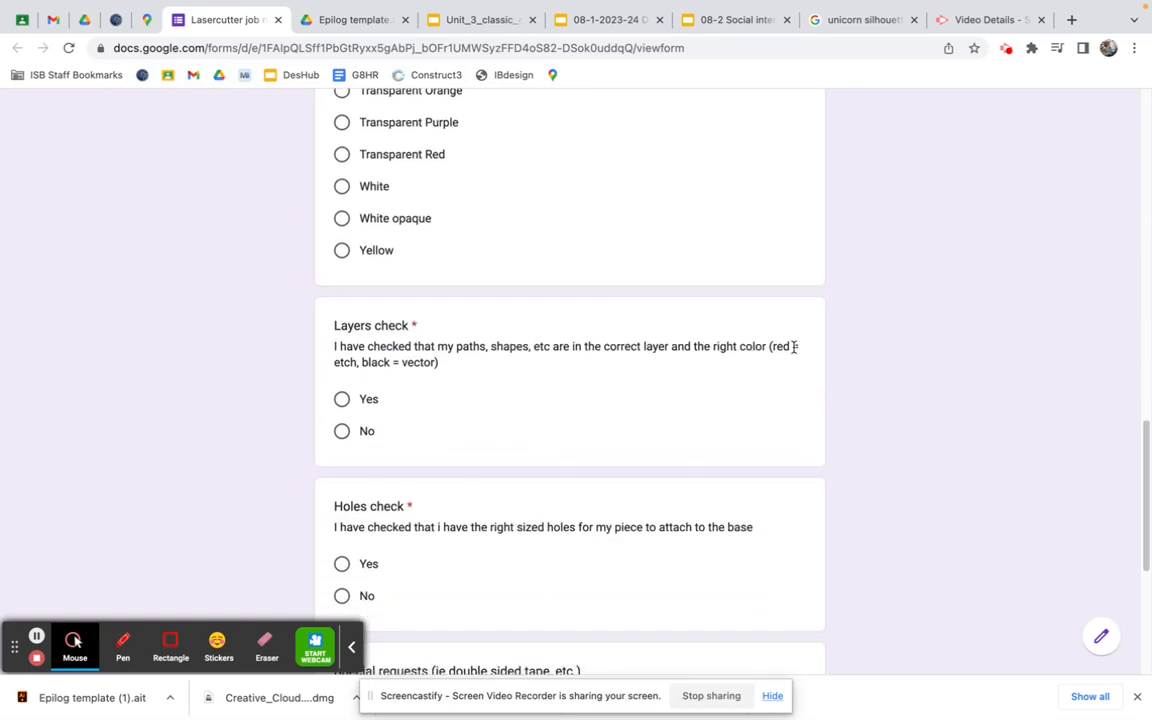
click(345, 400)
scroll(480, 420, down, 5)
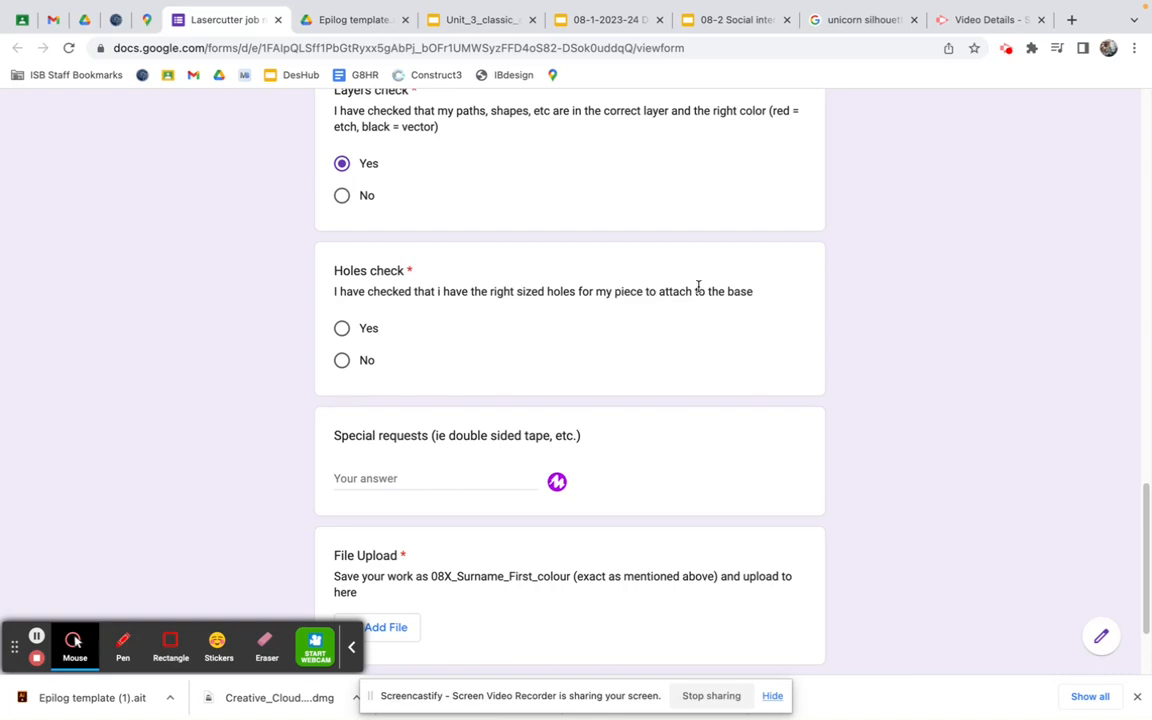
click(346, 334)
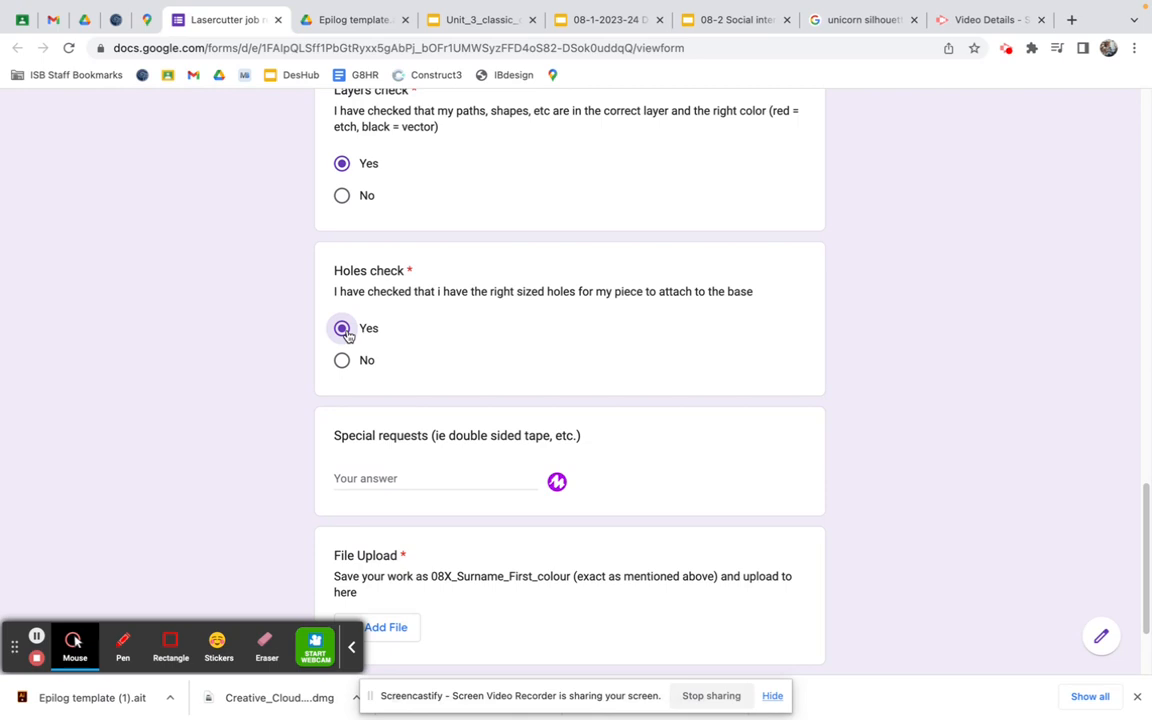
Upload the saved keychain .ai file from Downloads to the File Upload question of the form
scroll(370, 475, down, 3)
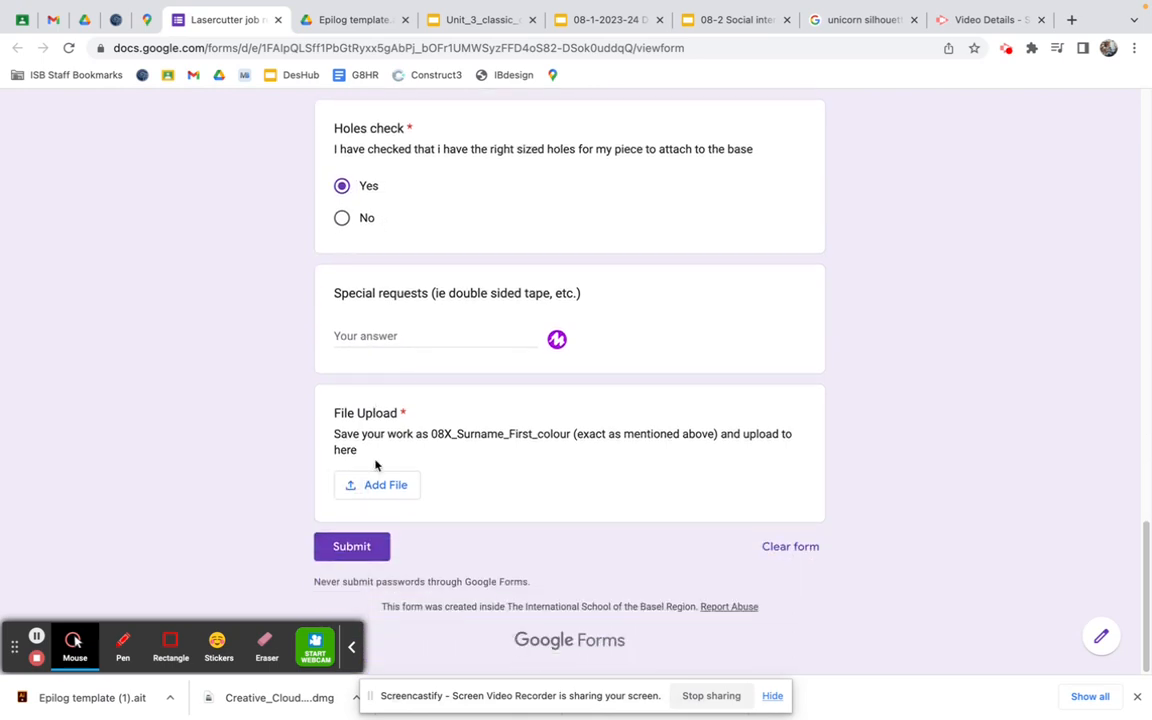
click(365, 484)
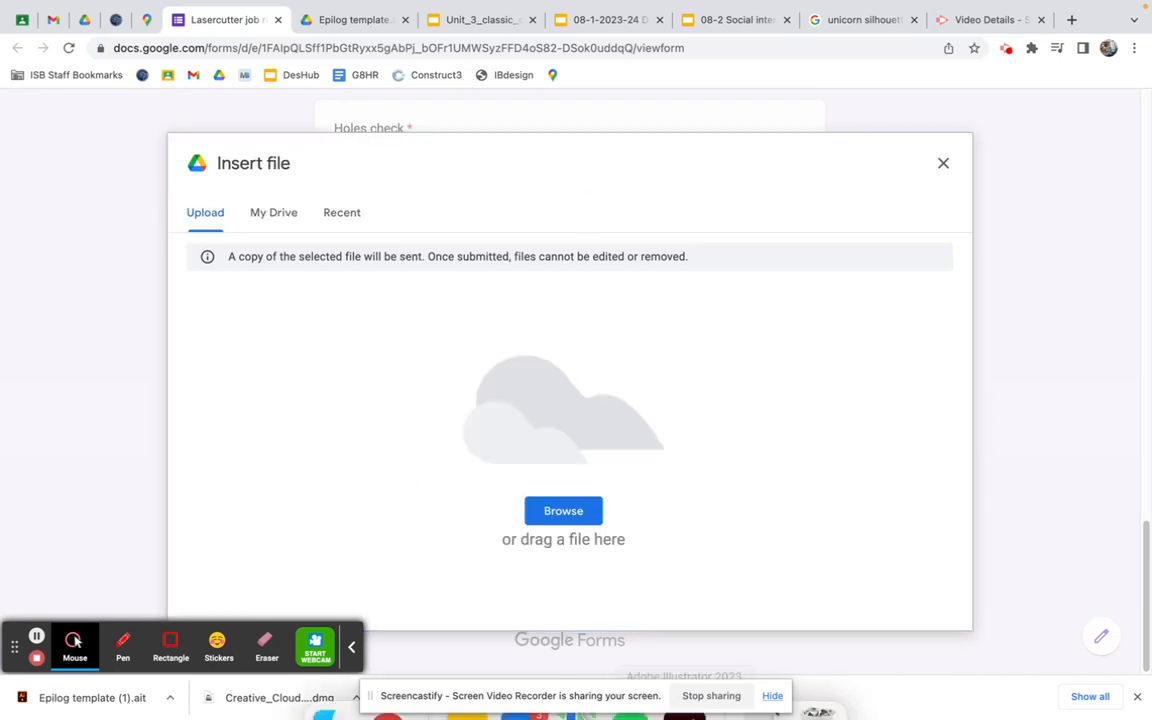
click(760, 676)
drag(738, 609, 399, 405)
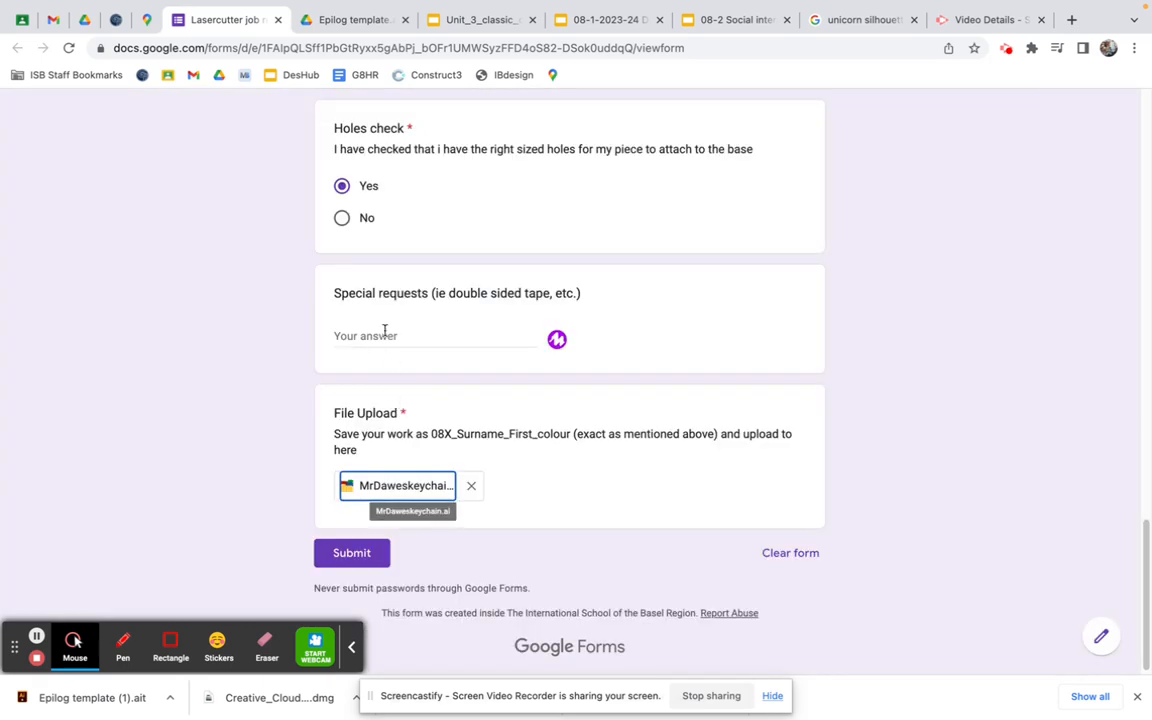
Submit the form with the special request "TEST - don't print!" and switch back to Illustrator
click(384, 330)
text(TEST - don't print!)
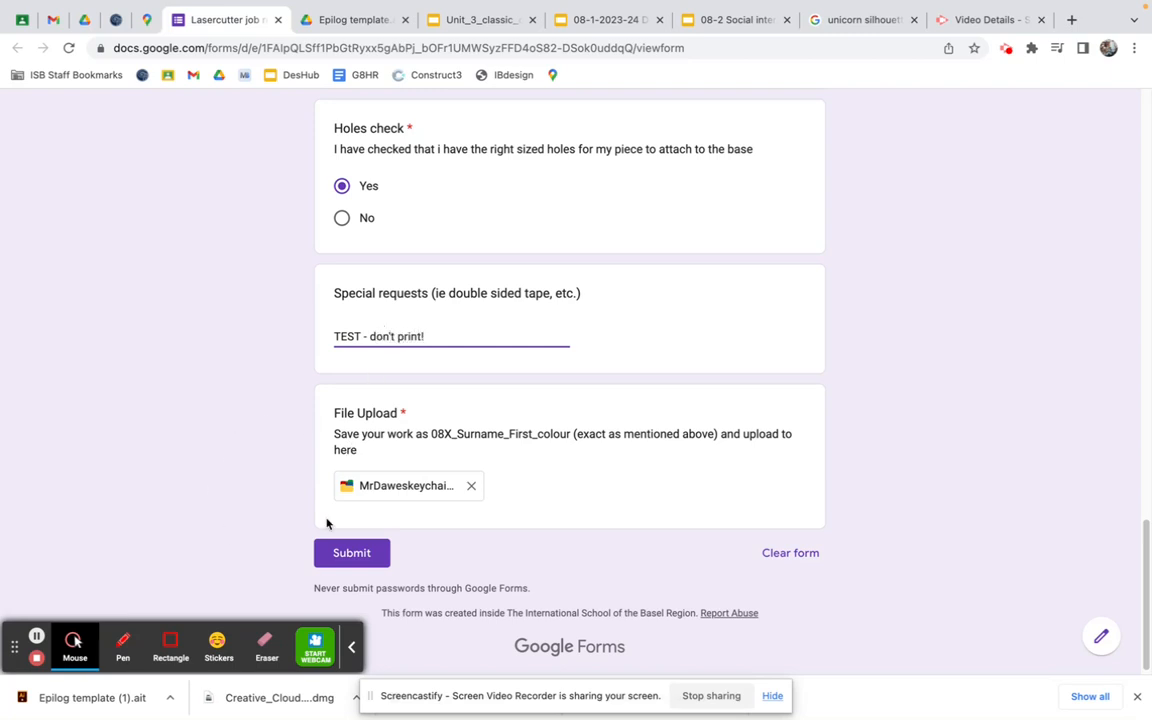
click(346, 553)
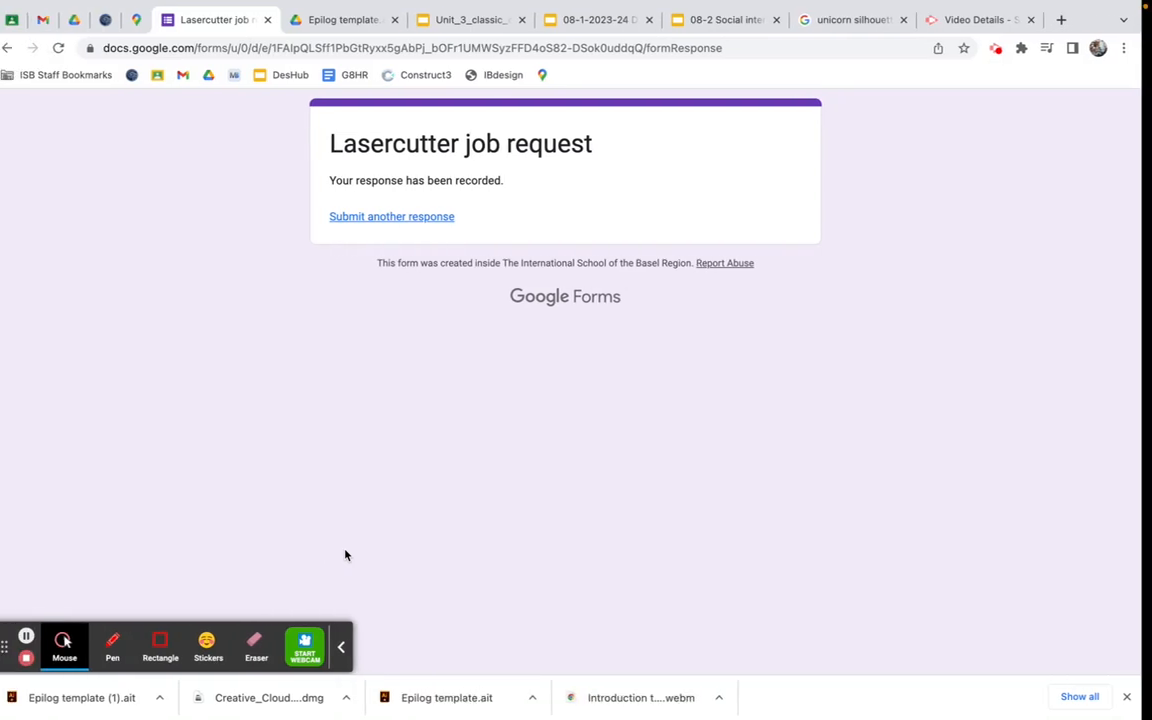
key(ctrl+Left)
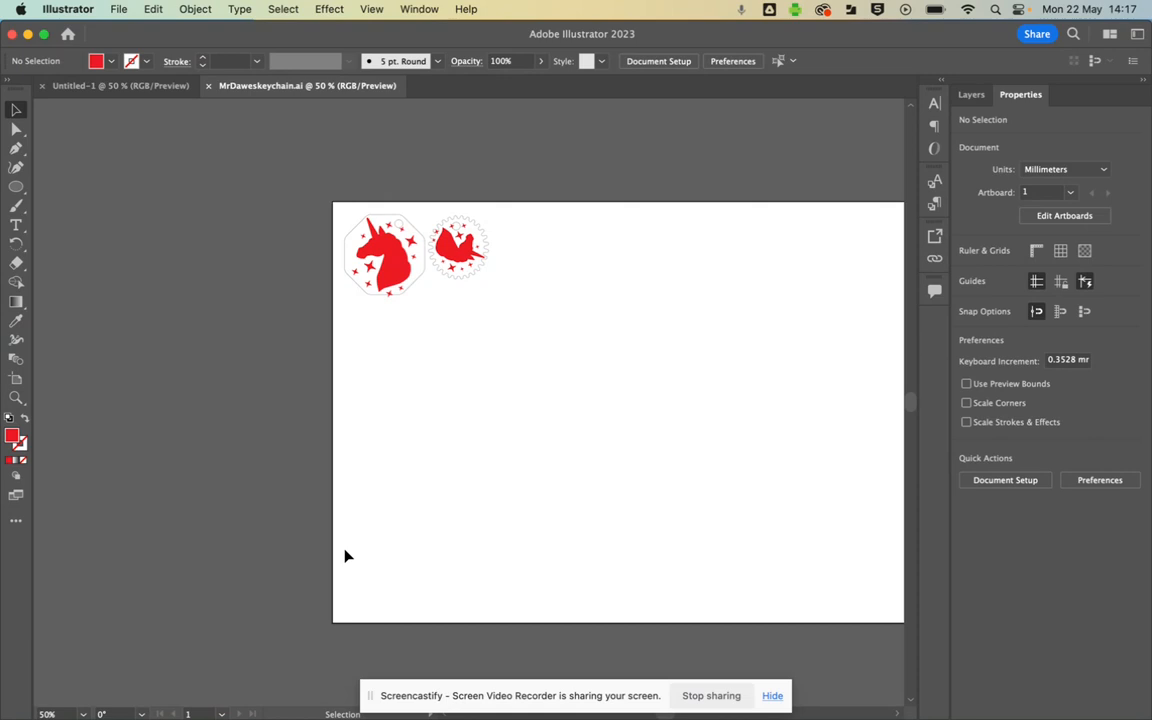